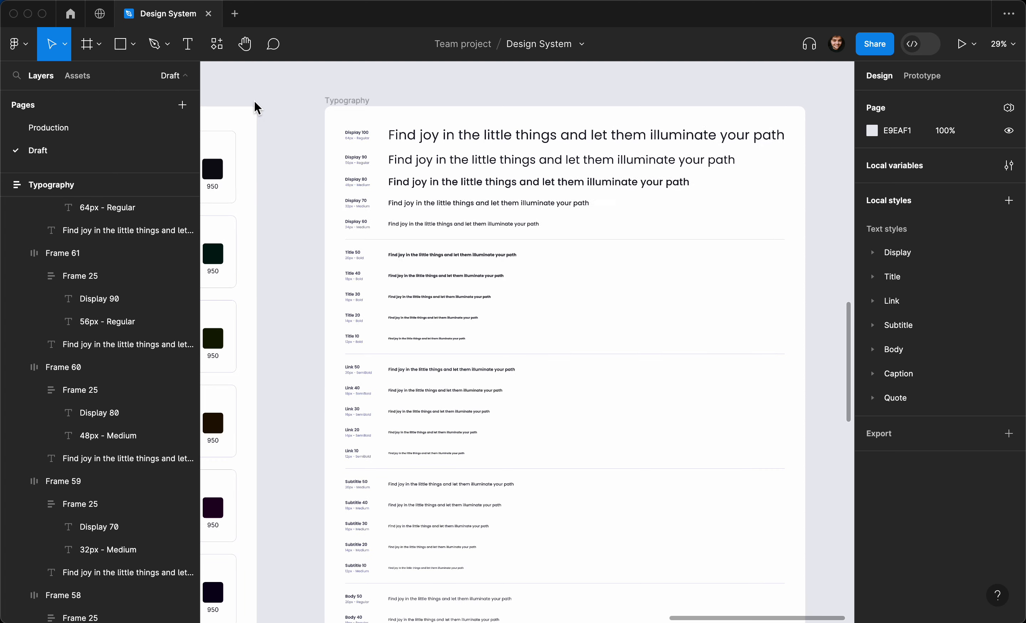
# - Browse the Typography frame, selecting the whole frame and then the Quote 50 sample row
pyautogui.scroll(1, 271, 102)
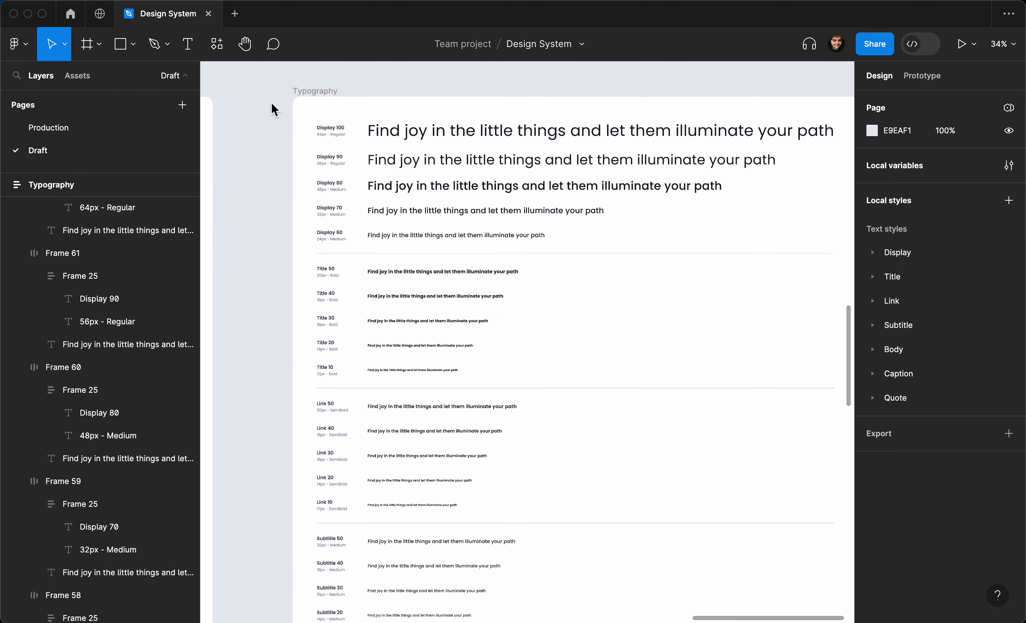
pyautogui.scroll(2, 272, 104)
pyautogui.scroll(-1, 271, 102)
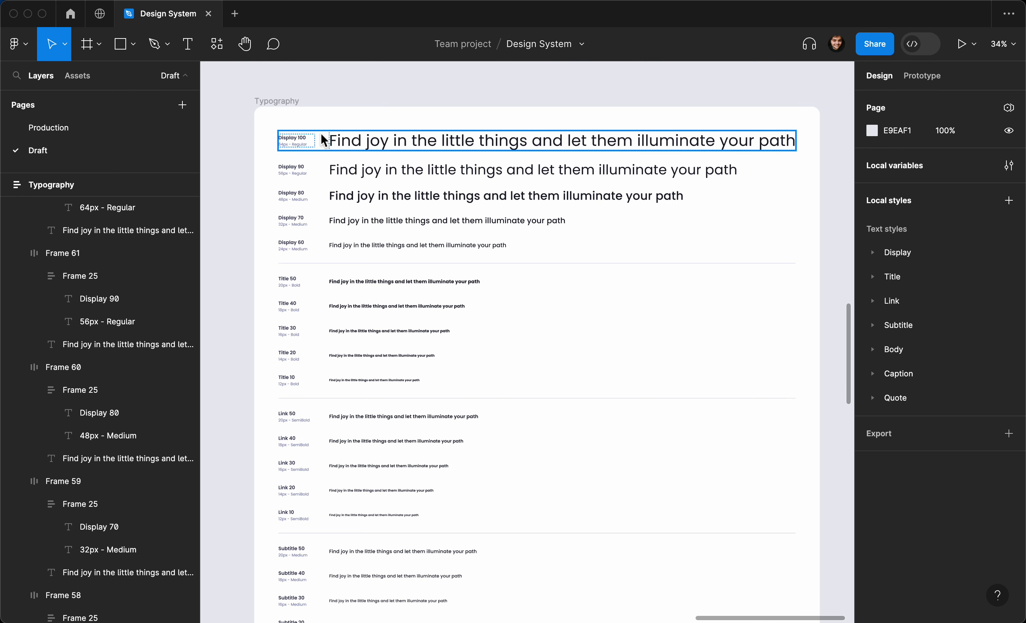
pyautogui.scroll(-1, 321, 139)
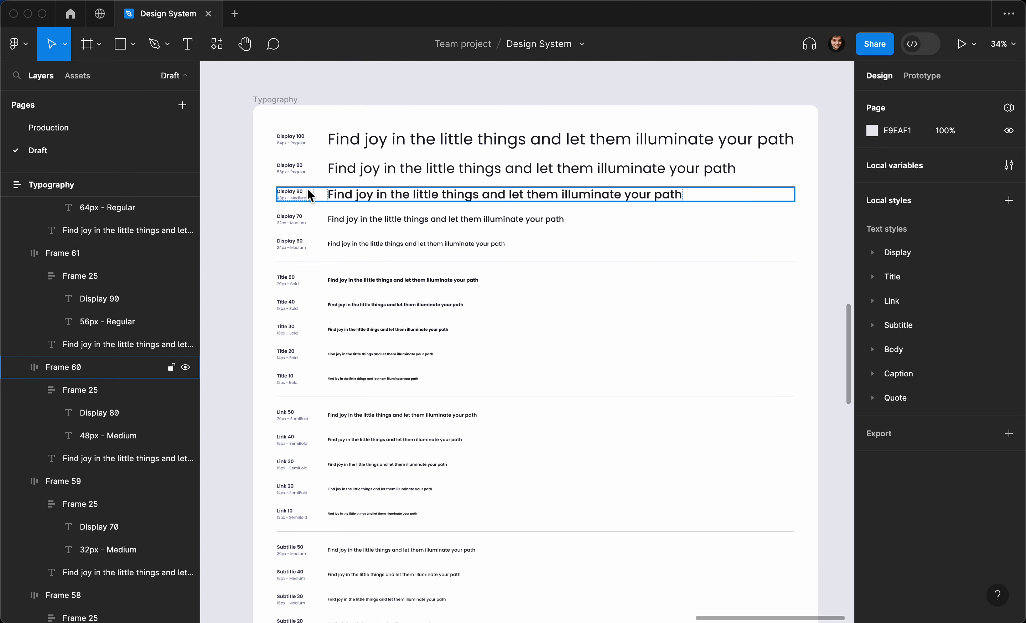
pyautogui.scroll(-1, 300, 201)
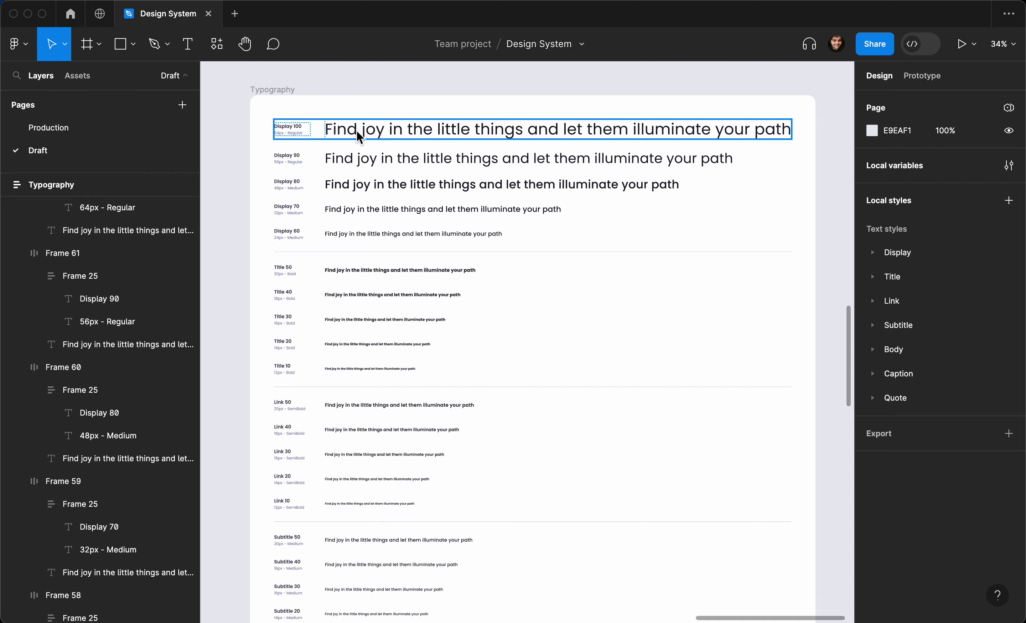
pyautogui.scroll(-1, 326, 239)
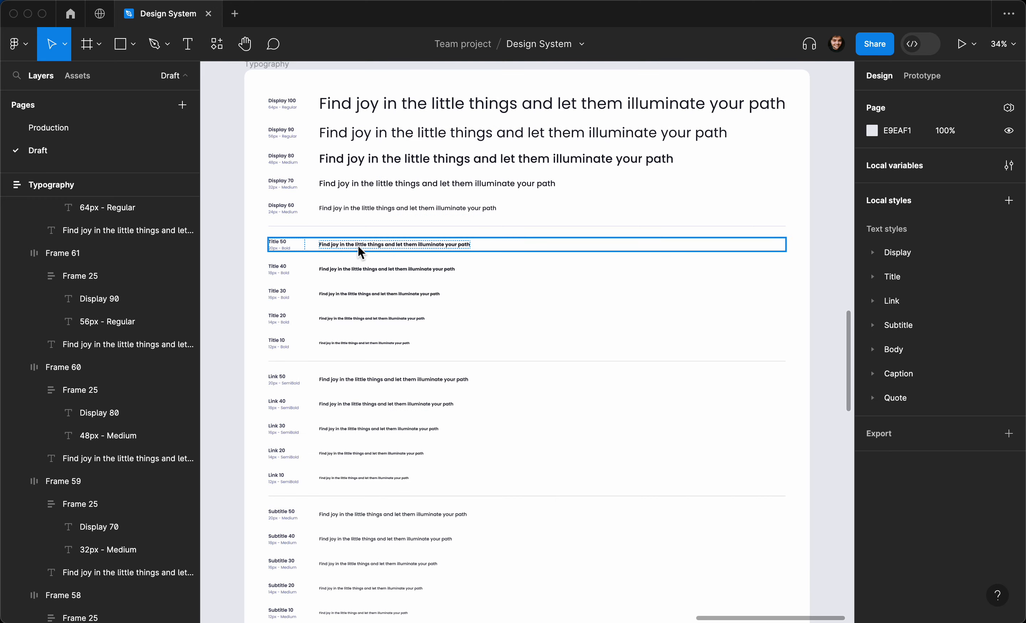
pyautogui.scroll(-4, 351, 257)
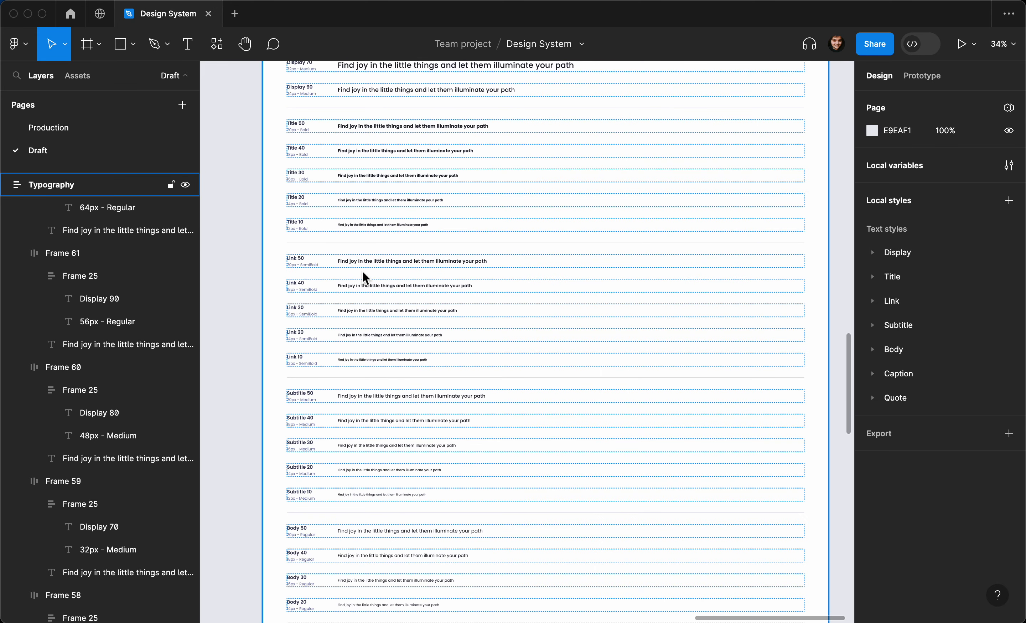
pyautogui.scroll(-1, 363, 278)
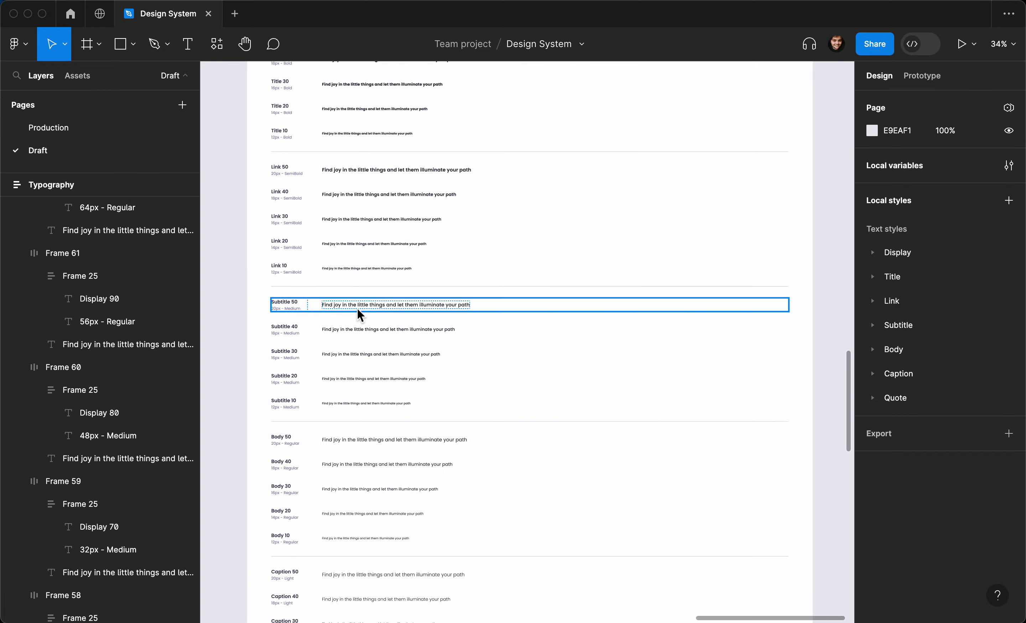
pyautogui.scroll(-6, 357, 308)
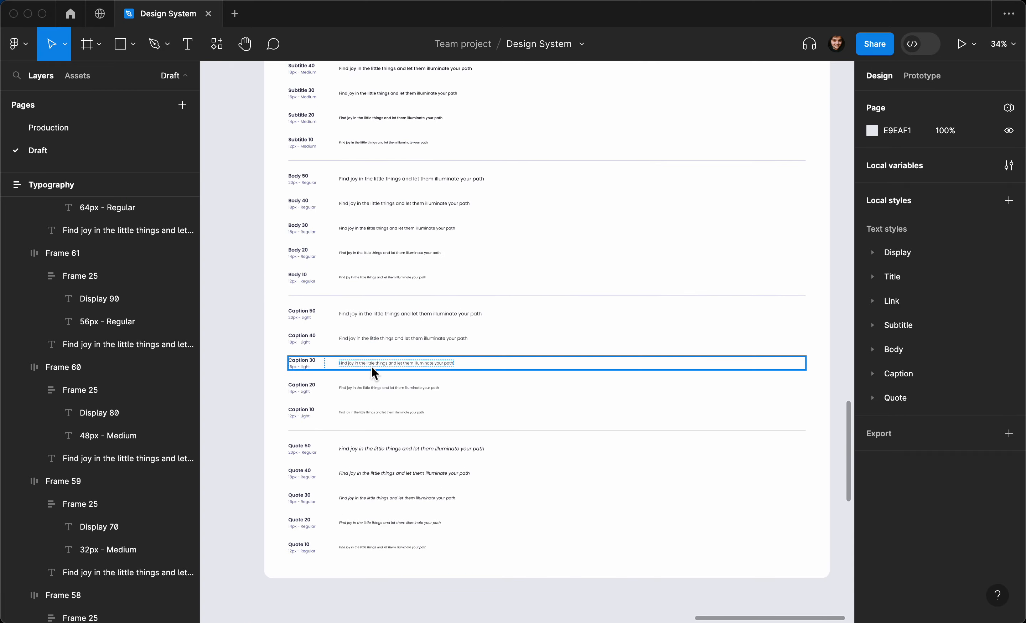
pyautogui.scroll(3, 363, 440)
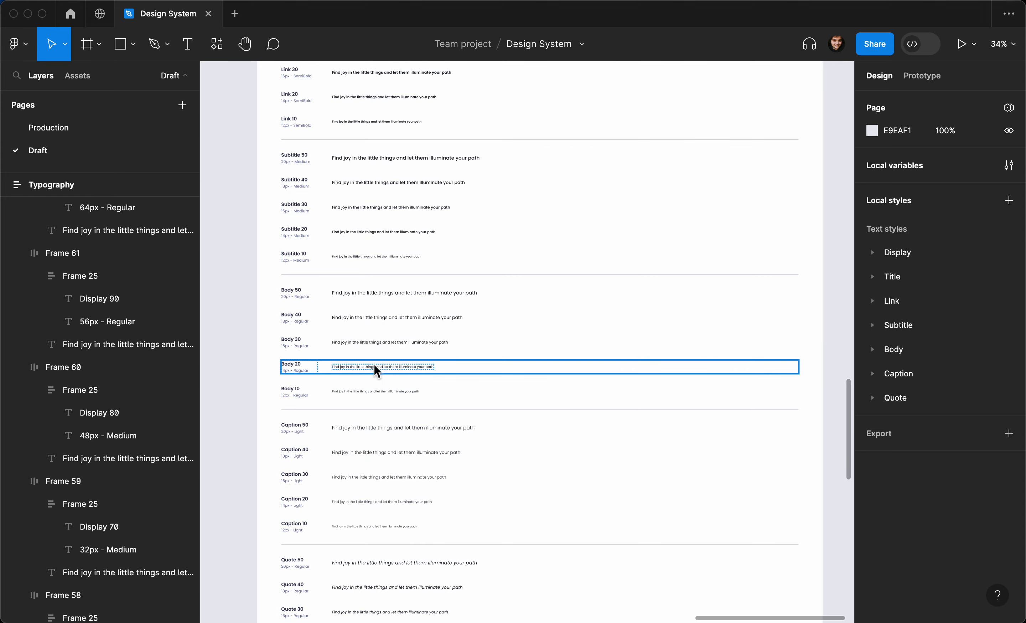
pyautogui.scroll(1, 371, 351)
pyautogui.scroll(5, 368, 337)
pyautogui.keyDown('ctrl'); pyautogui.scroll(3, 369, 337); pyautogui.keyUp('ctrl')
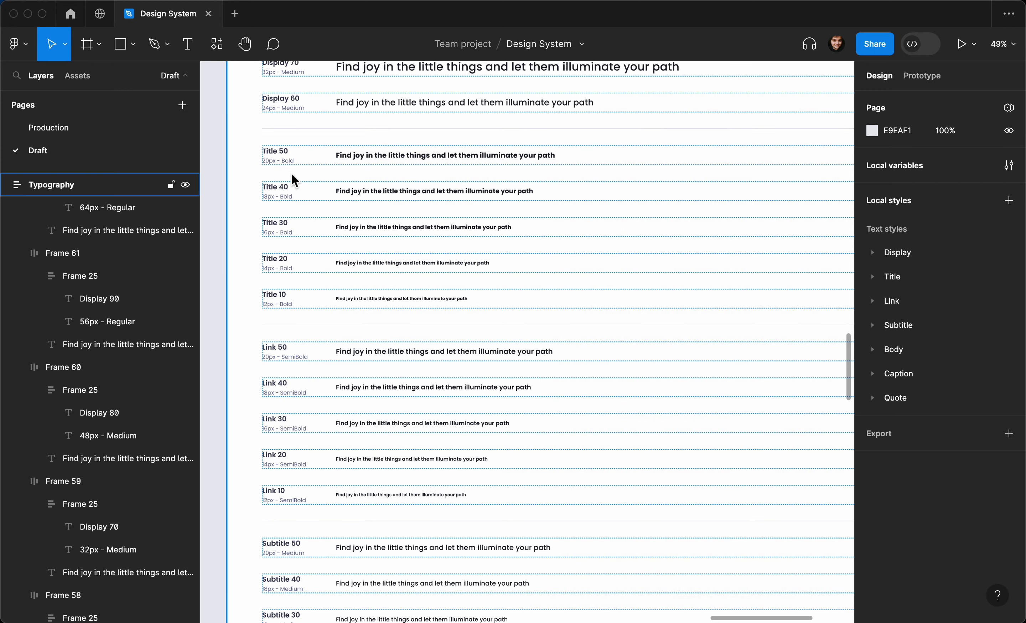
pyautogui.scroll(-3, 292, 174)
pyautogui.keyDown('ctrl'); pyautogui.scroll(1, 291, 173); pyautogui.keyUp('ctrl')
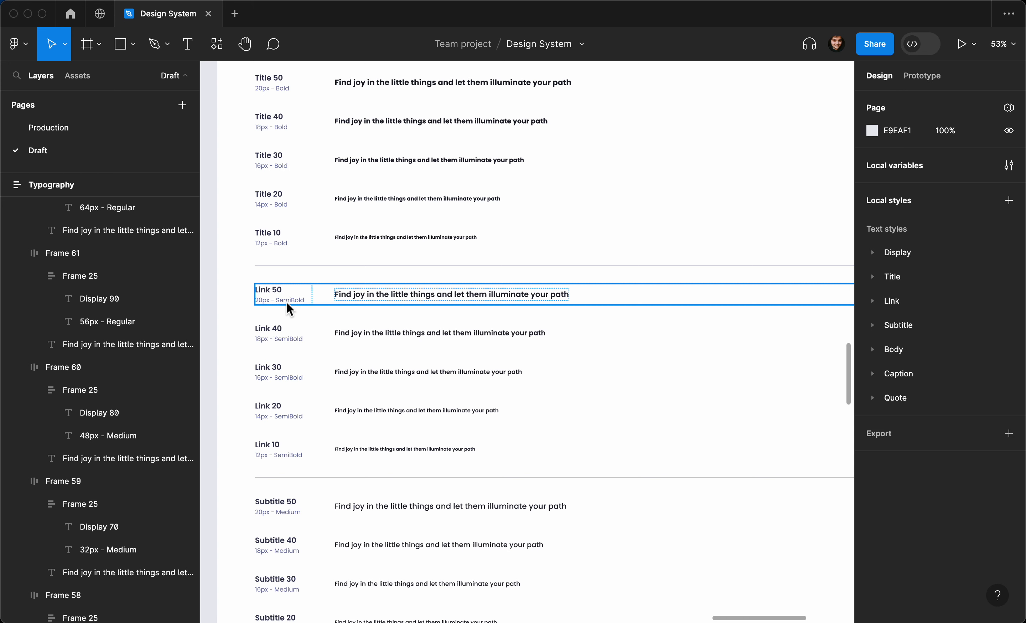
pyautogui.scroll(-5, 286, 302)
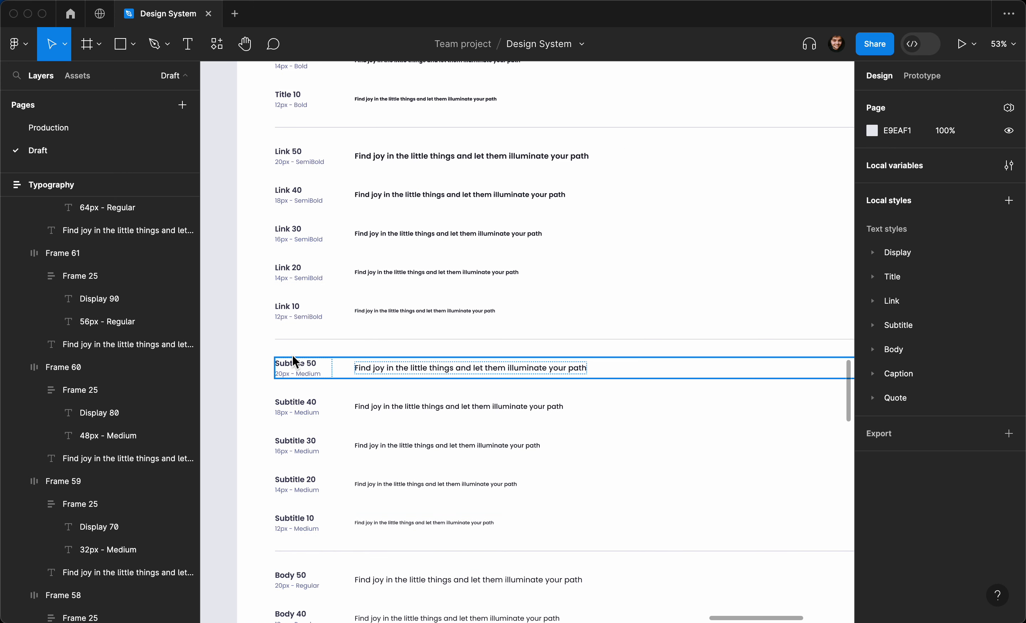
pyautogui.scroll(-7, 301, 377)
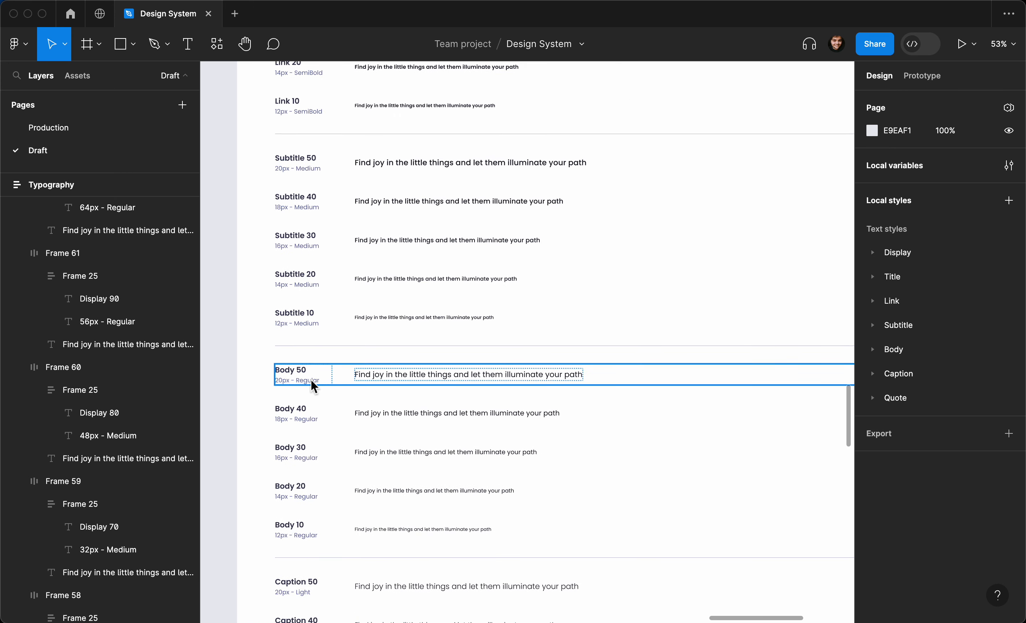
pyautogui.scroll(-6, 310, 379)
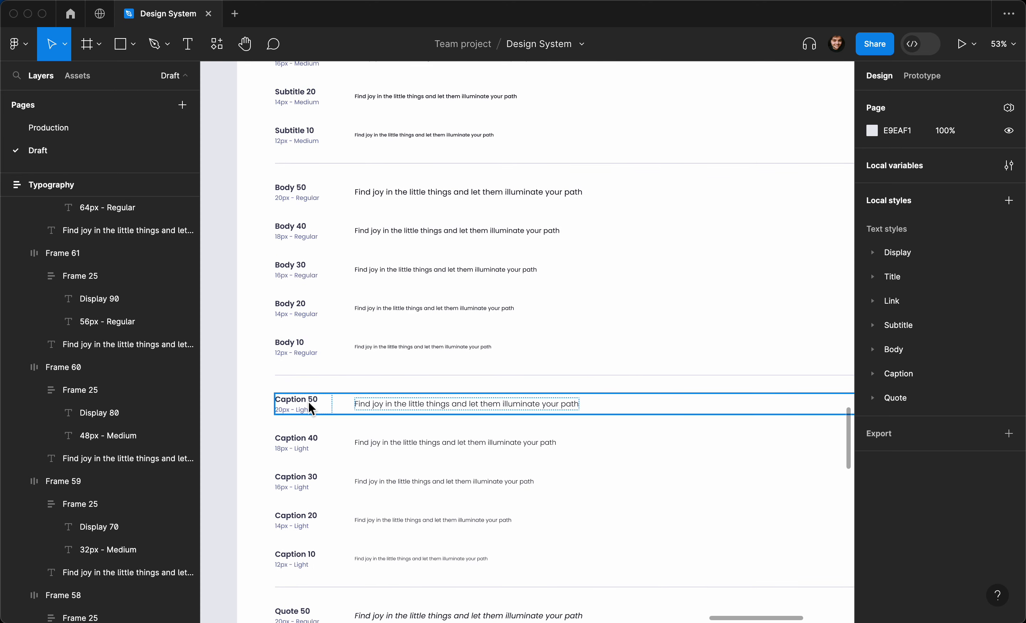
pyautogui.scroll(-7, 308, 408)
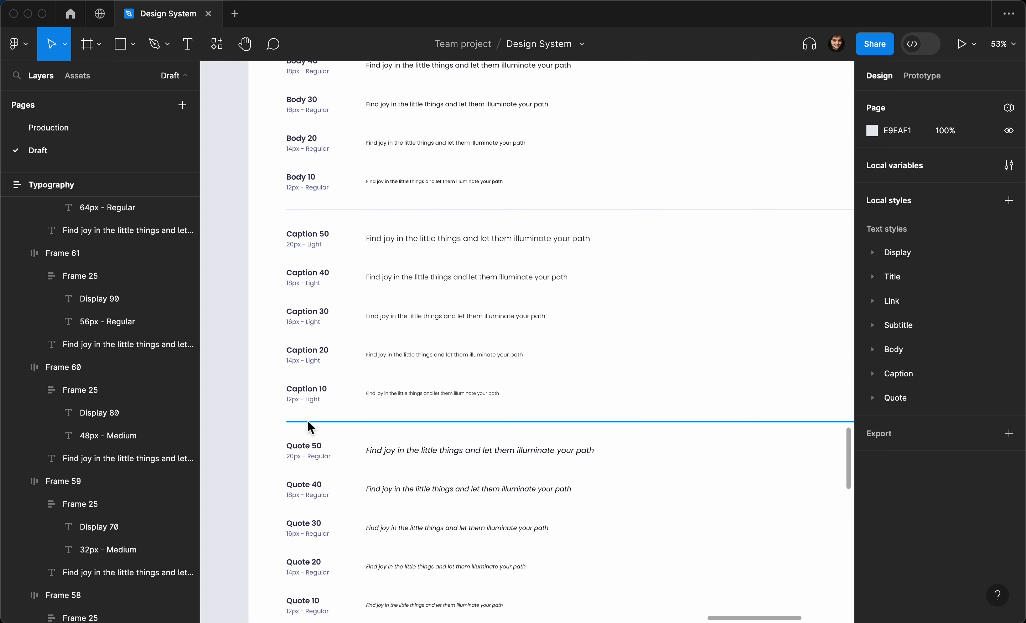
pyautogui.scroll(-1, 307, 423)
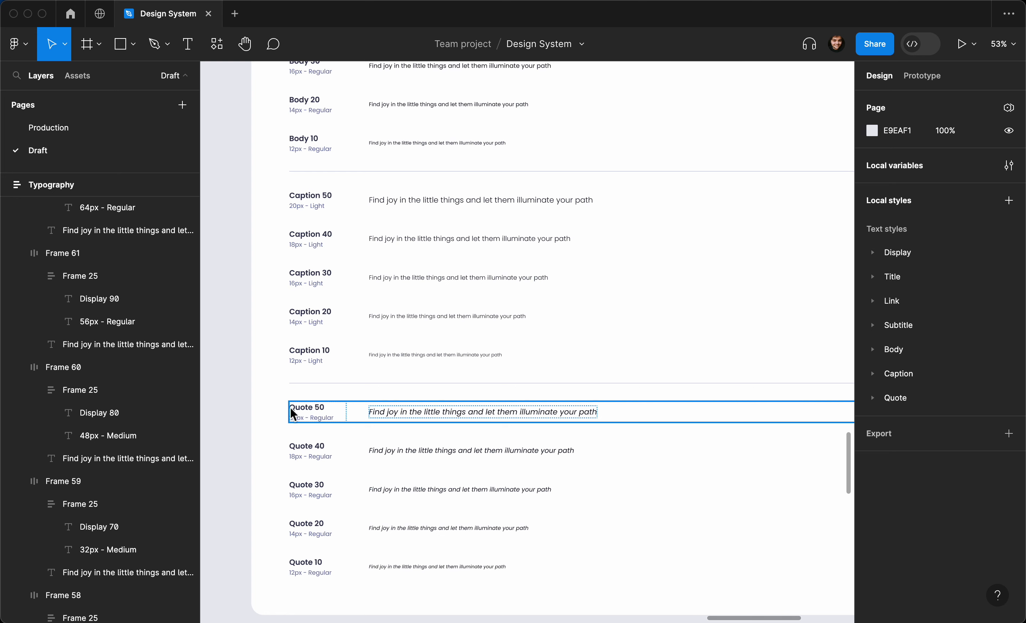
pyautogui.click(276, 414)
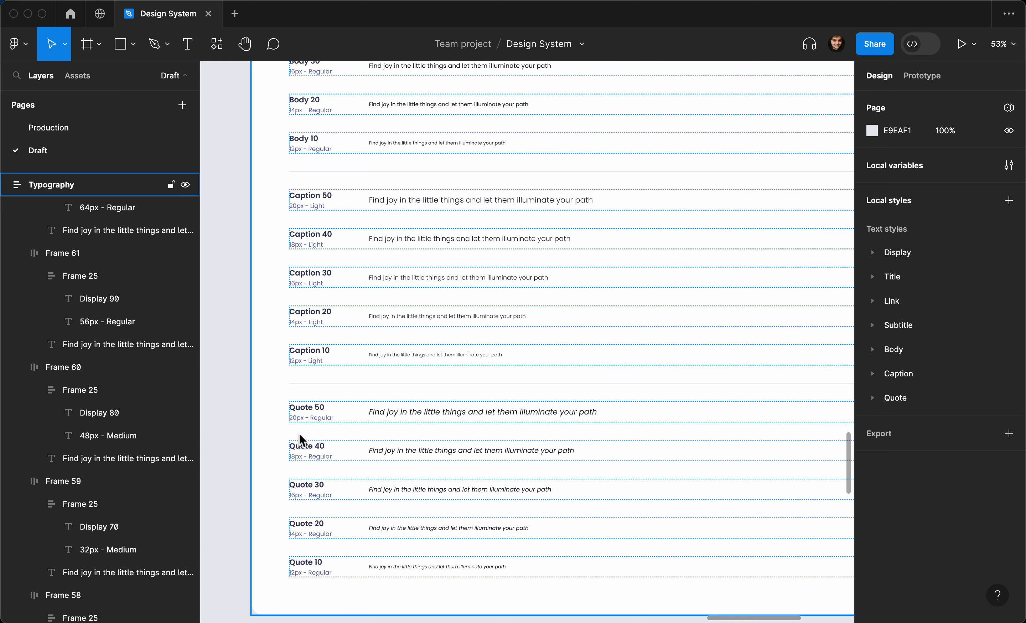
pyautogui.click(309, 420)
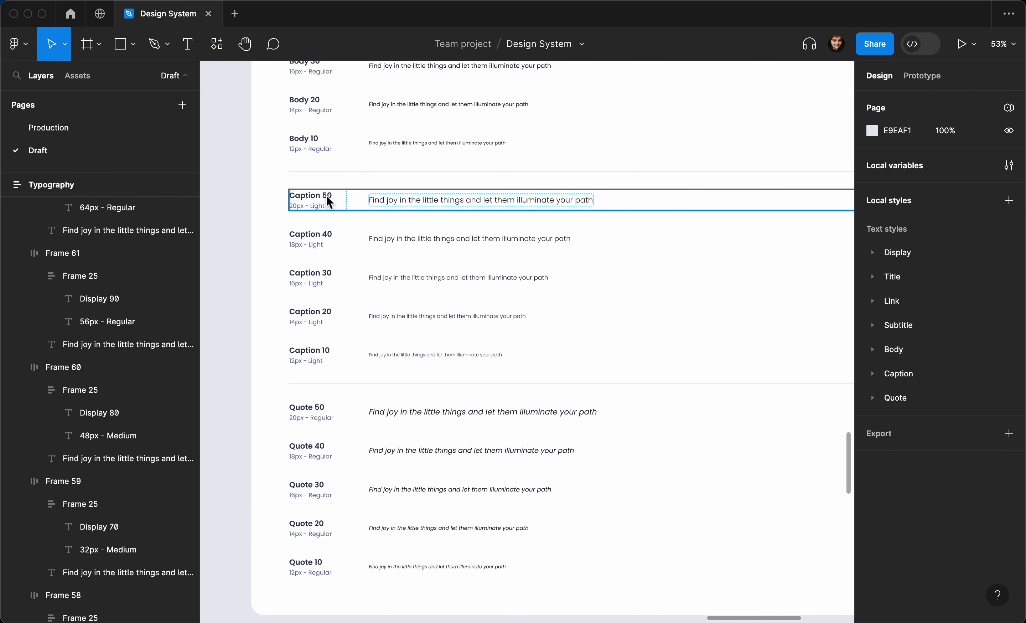
# - Select the Caption 30 sample row, then move back up to the Title rows
pyautogui.scroll(-3, 324, 203)
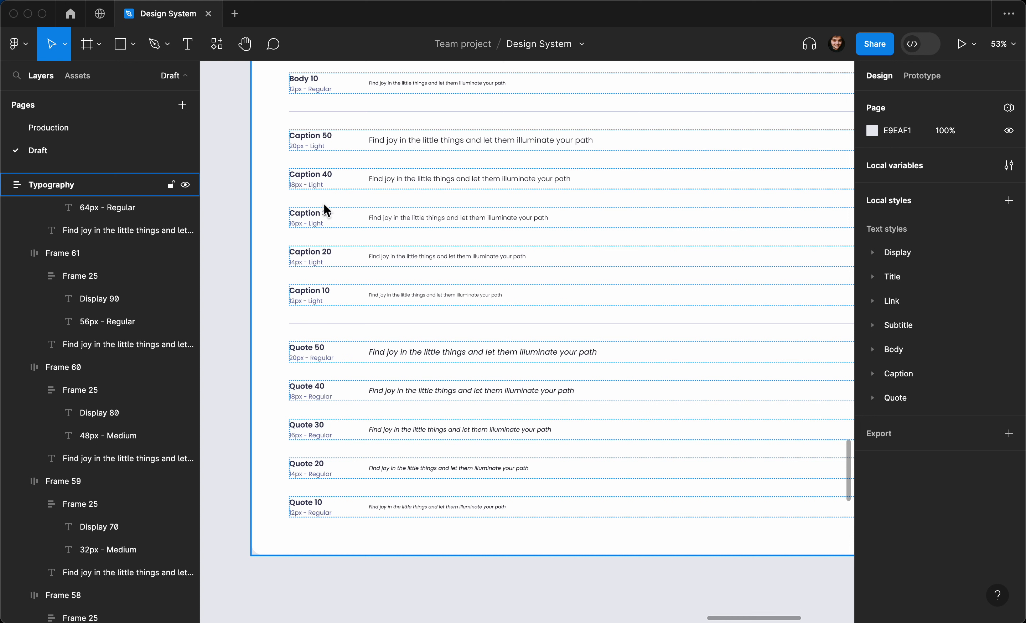
pyautogui.click(325, 209)
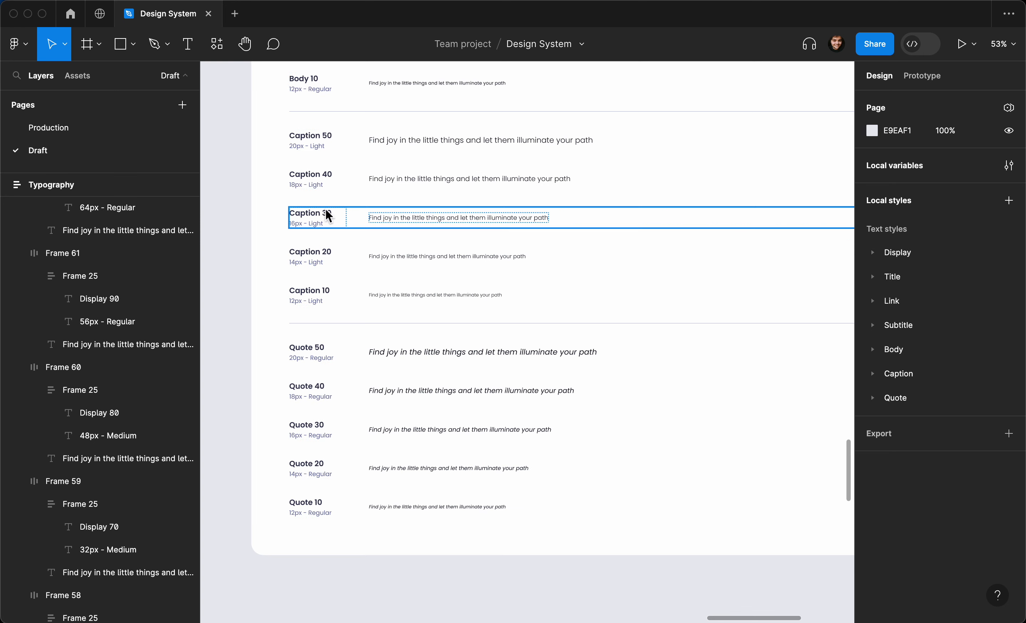
pyautogui.scroll(-4, 326, 210)
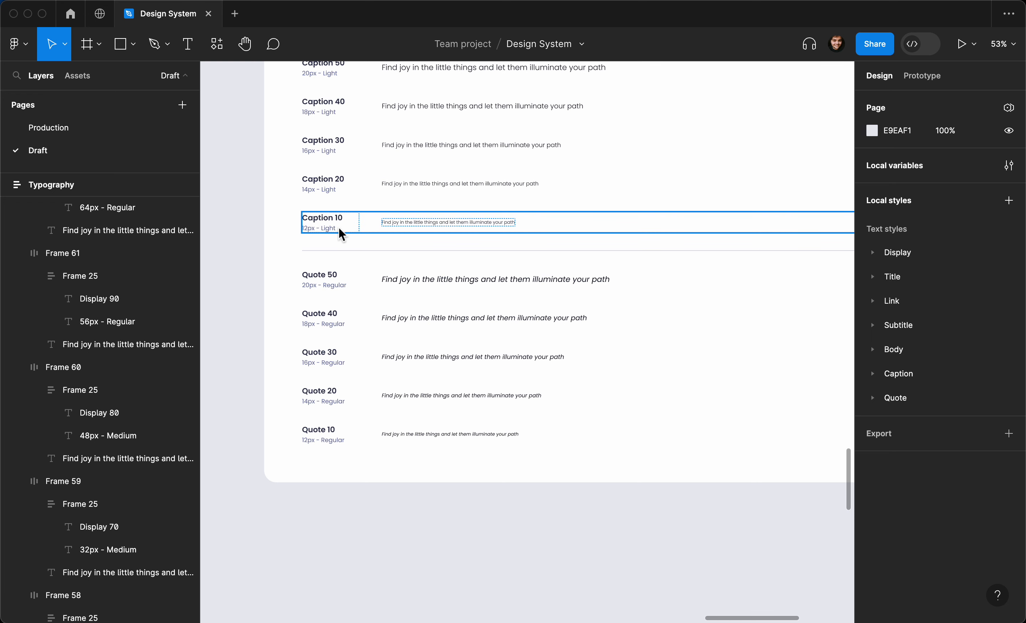
pyautogui.scroll(2, 315, 227)
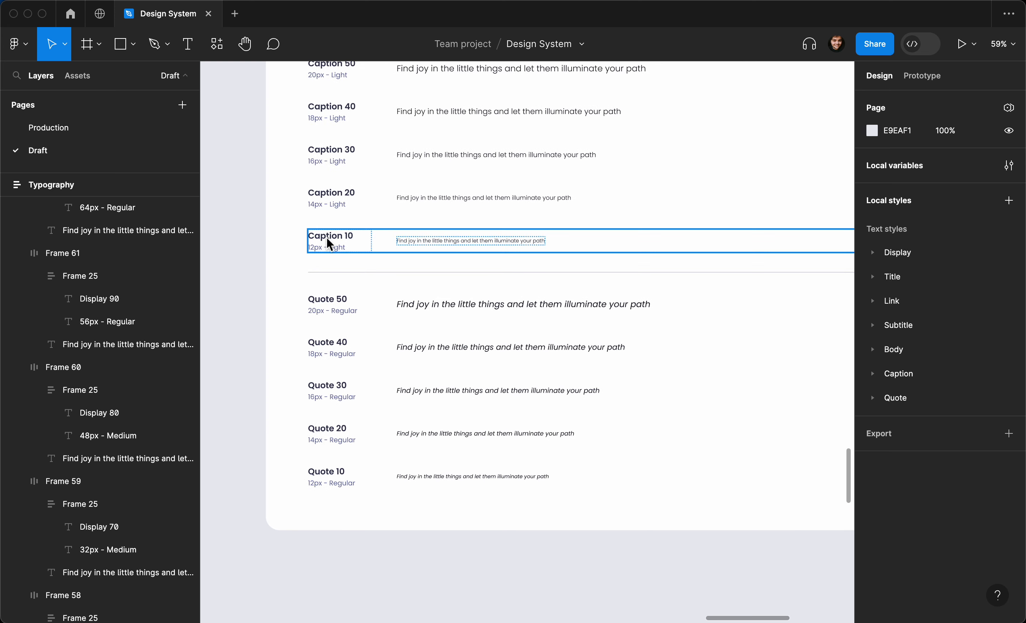
pyautogui.scroll(2, 326, 237)
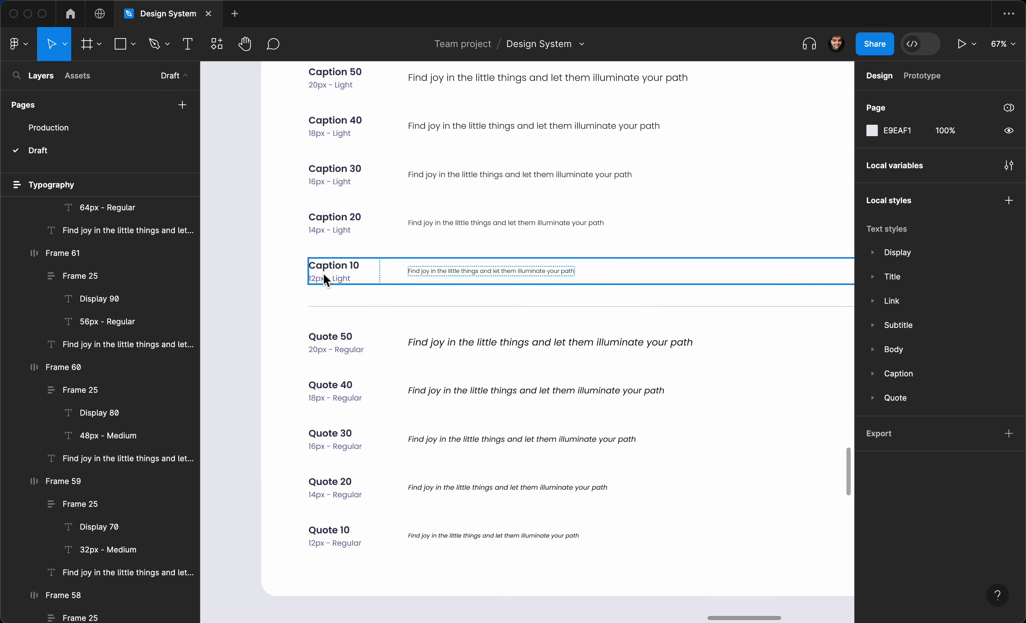
pyautogui.scroll(-1, 324, 274)
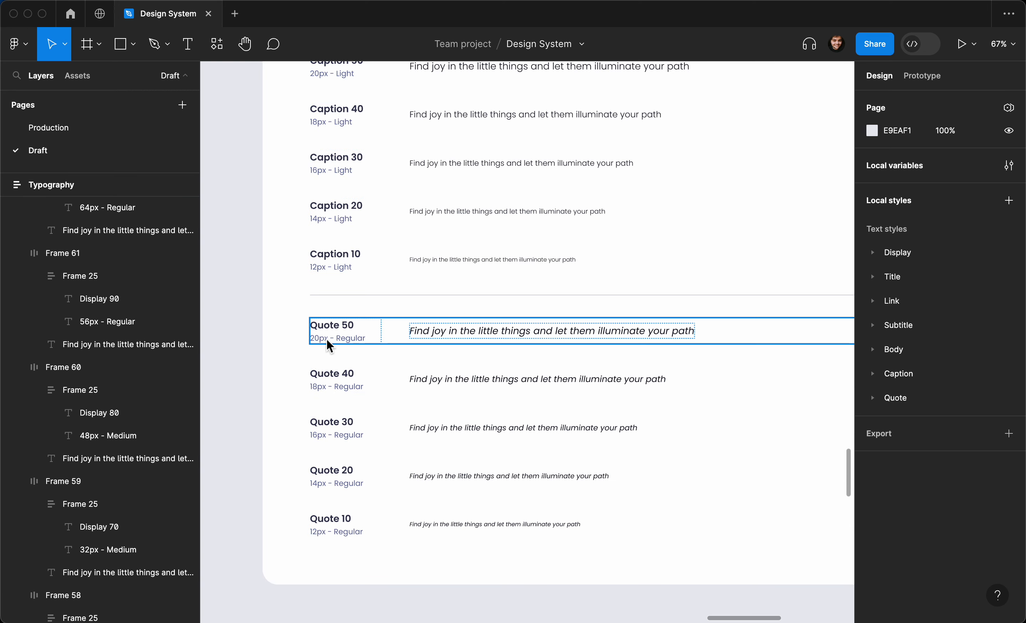
pyautogui.scroll(5, 326, 338)
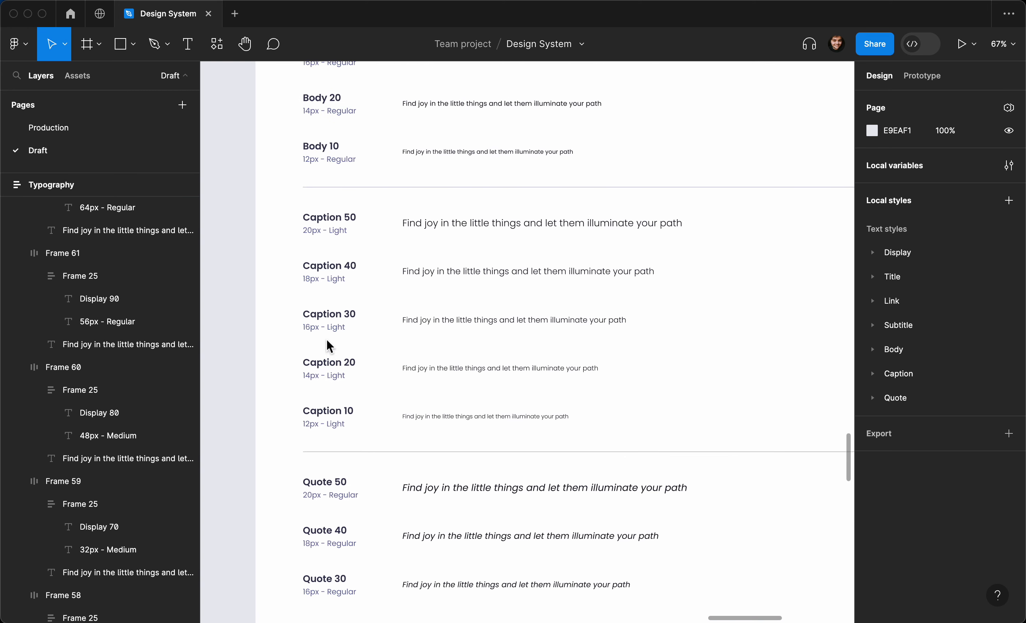
pyautogui.scroll(8, 326, 338)
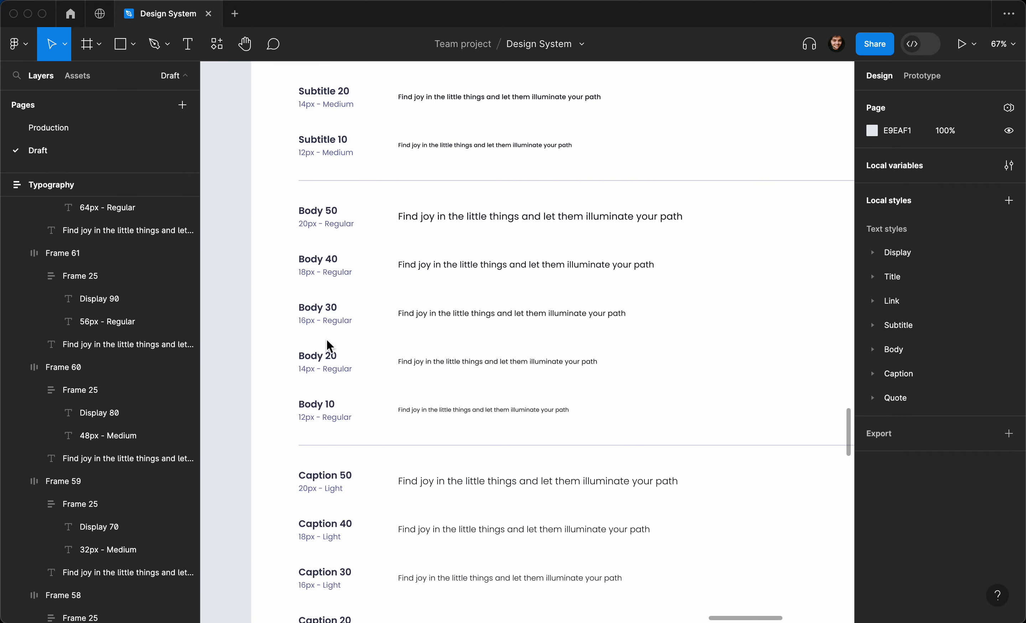
pyautogui.scroll(3, 326, 340)
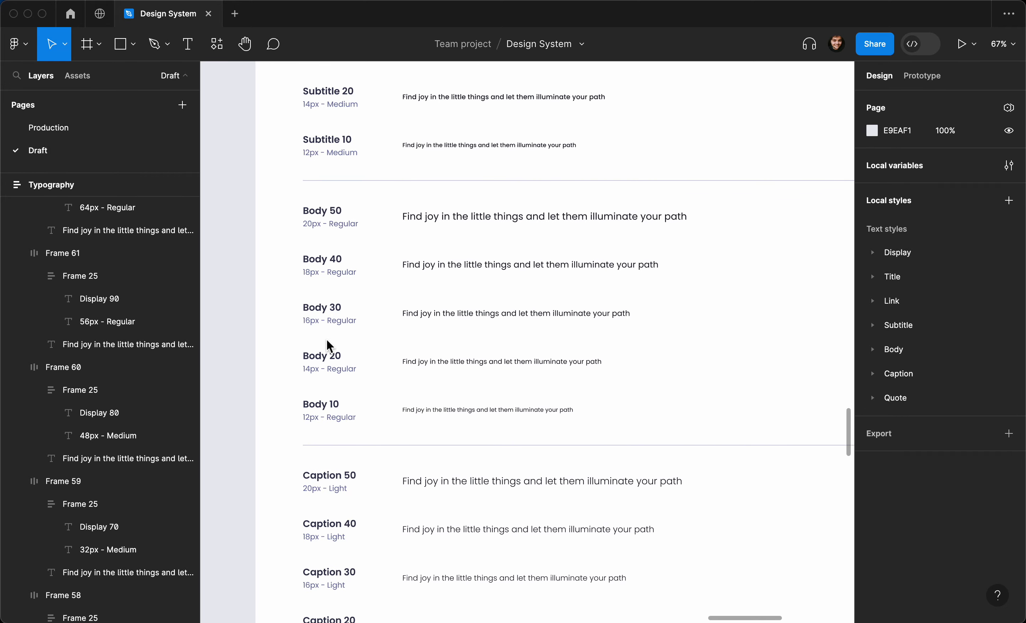
pyautogui.scroll(11, 327, 342)
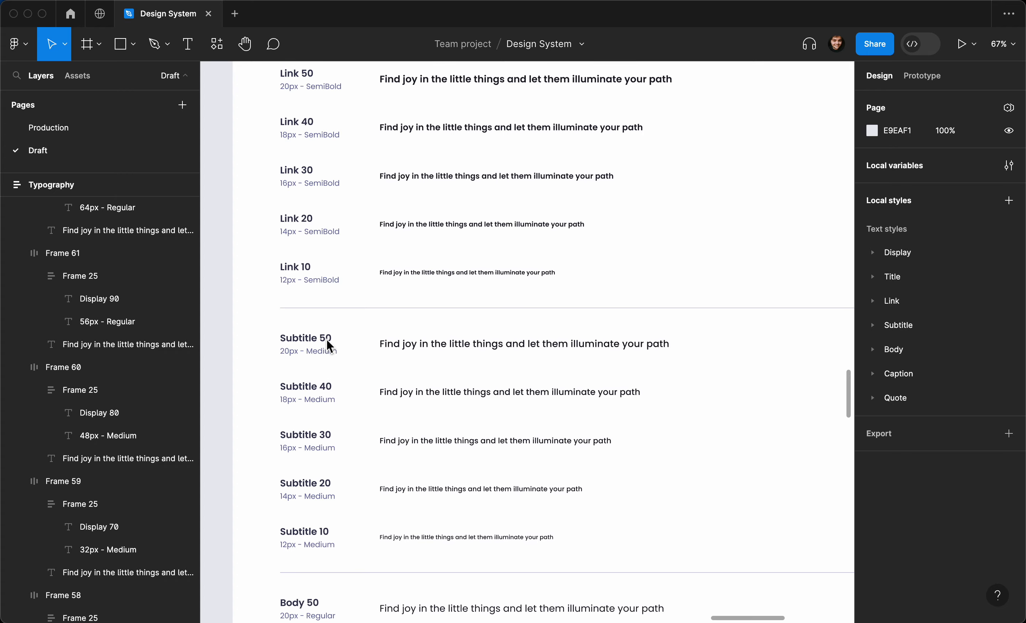
pyautogui.scroll(4, 327, 344)
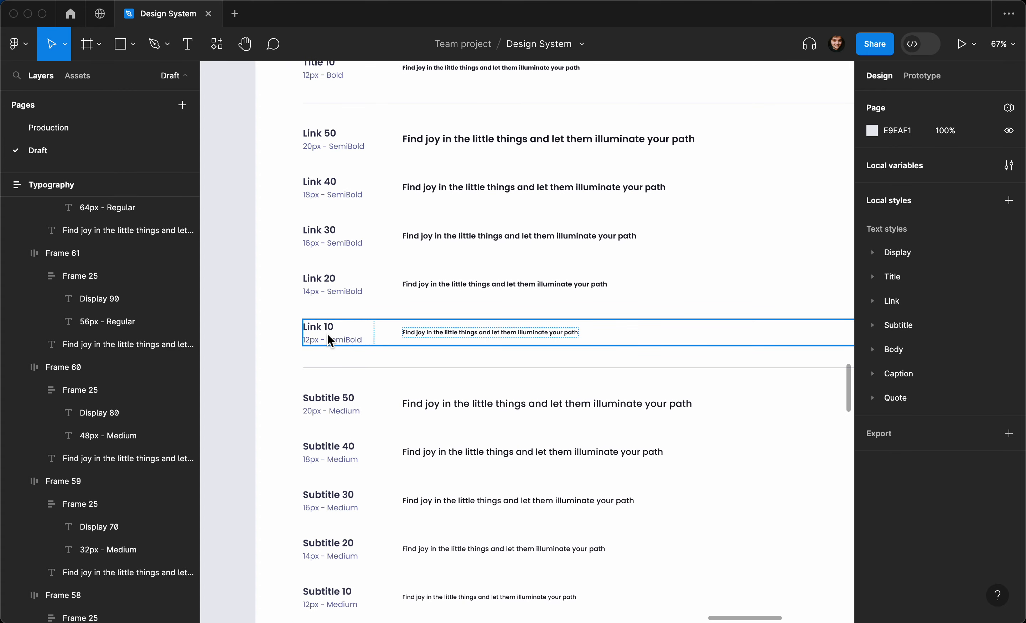
pyautogui.scroll(7, 329, 340)
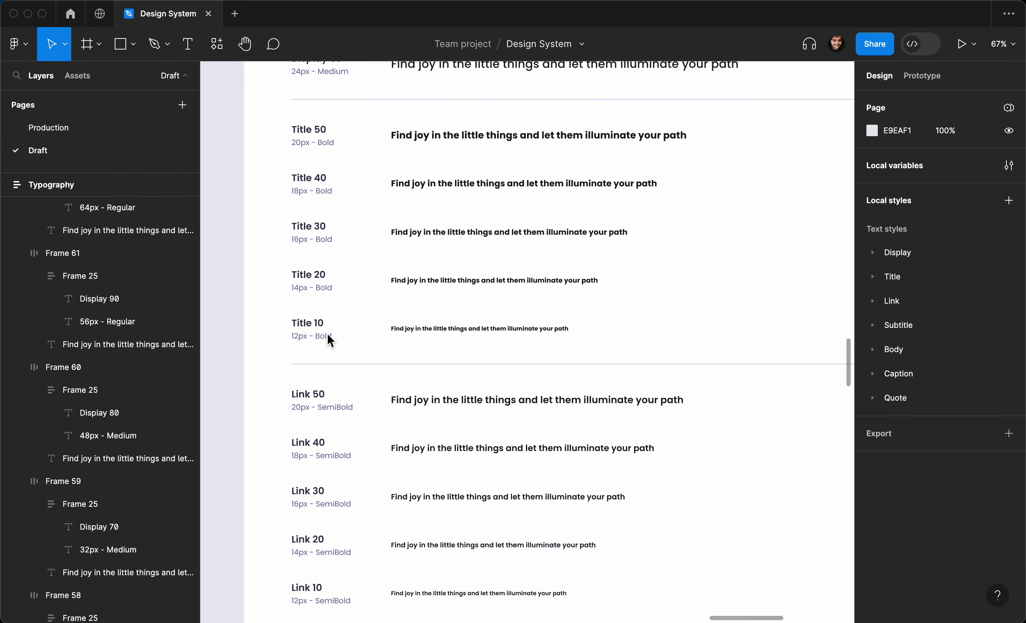
pyautogui.scroll(1, 327, 335)
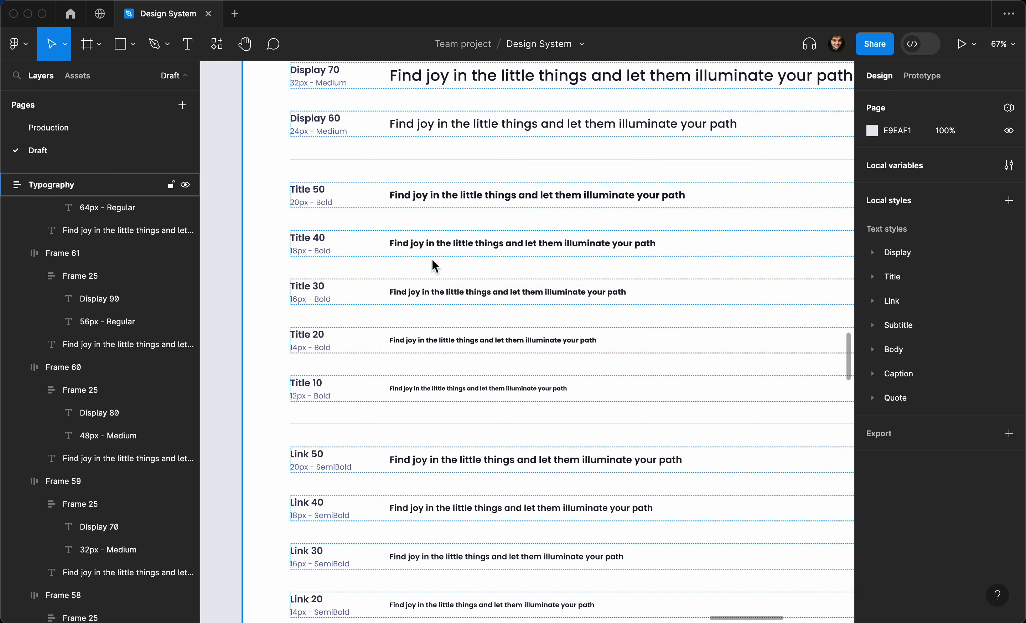
# - Select the Title 50 sample text and zoom in on it
pyautogui.click(484, 195)
pyautogui.scroll(5, 484, 195)
pyautogui.hscroll(-1, 484, 195)
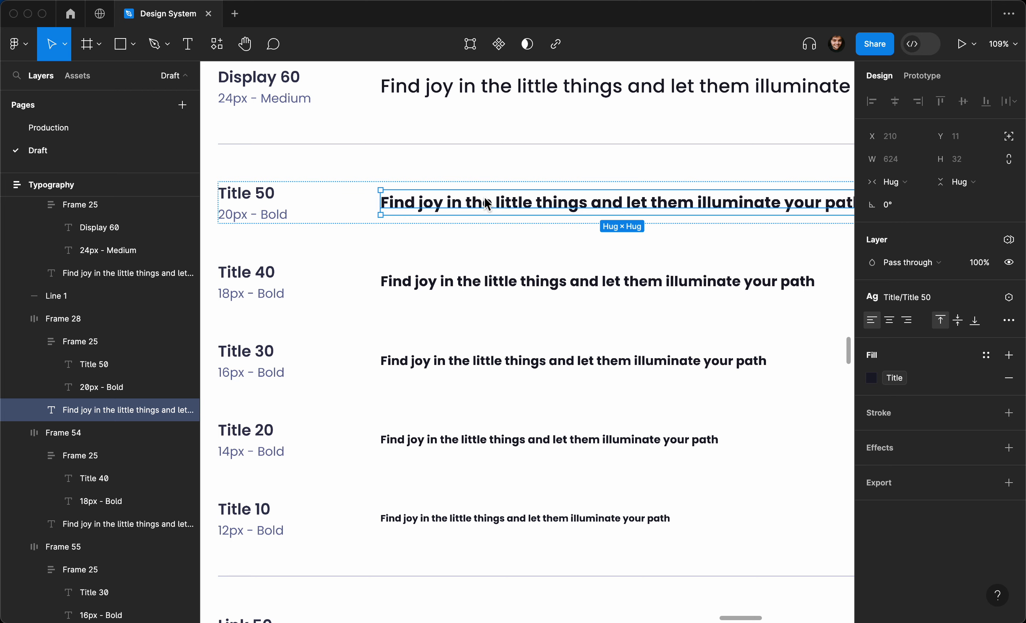
pyautogui.scroll(4, 484, 196)
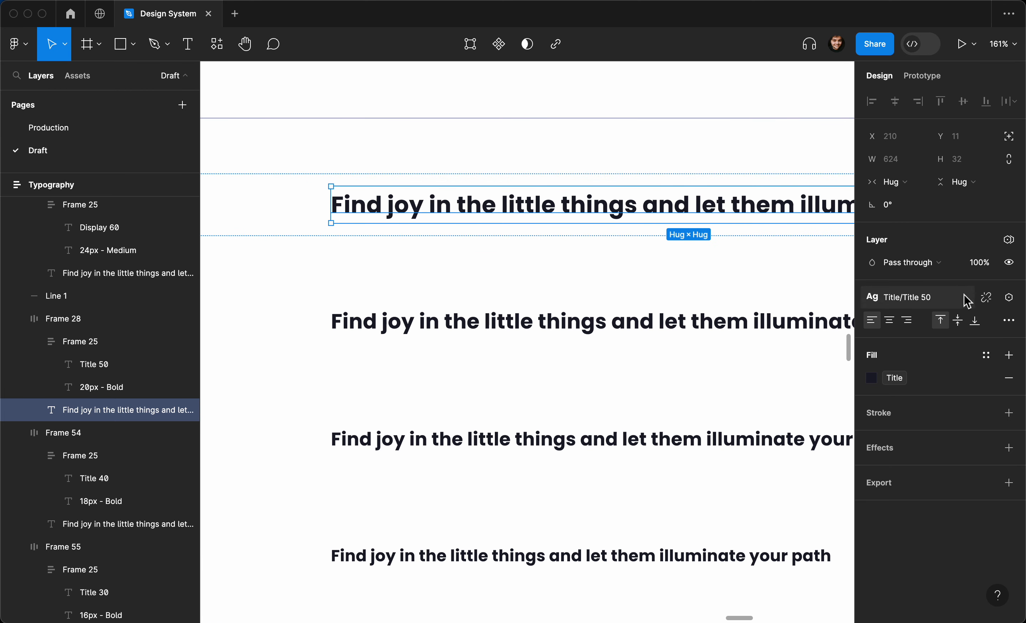
# - Open the Title/Title 50 text style for editing from the style list
pyautogui.click(954, 301)
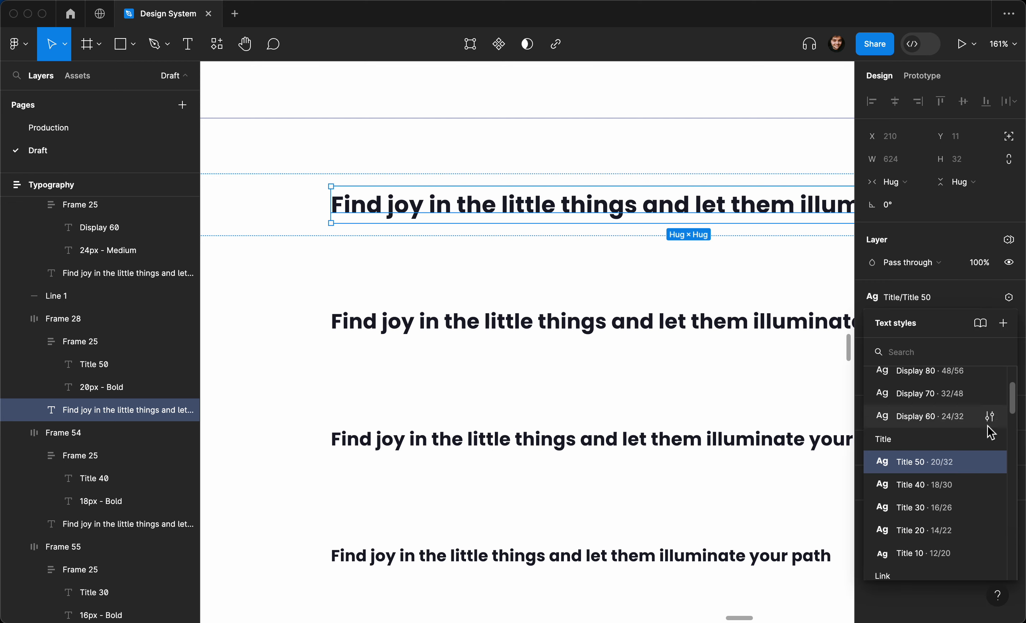
pyautogui.click(988, 461)
pyautogui.scroll(3, 608, 356)
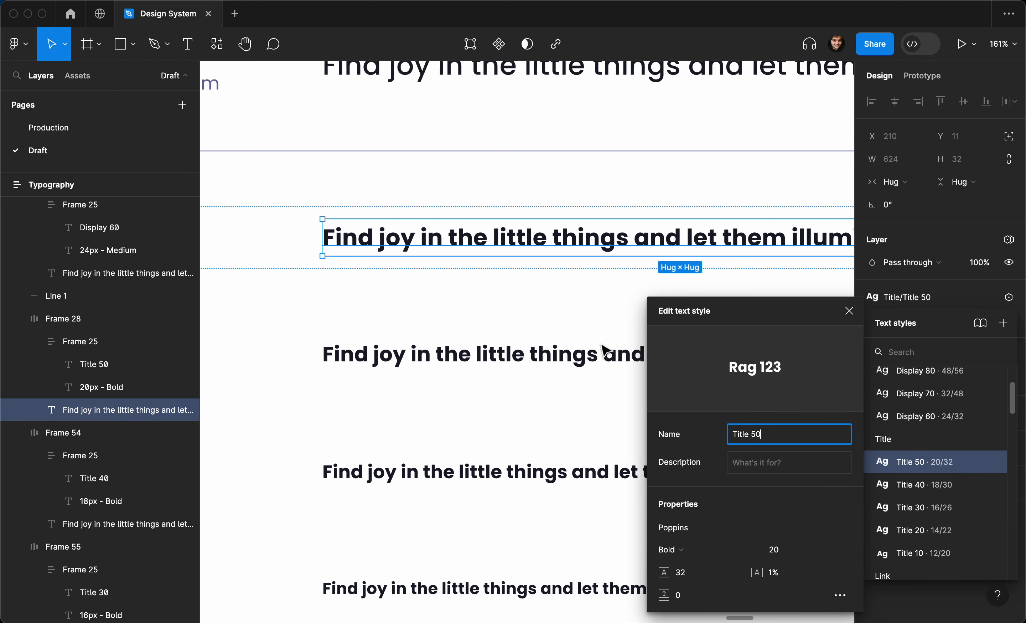
pyautogui.hscroll(-8, 484, 306)
pyautogui.hscroll(3, 474, 298)
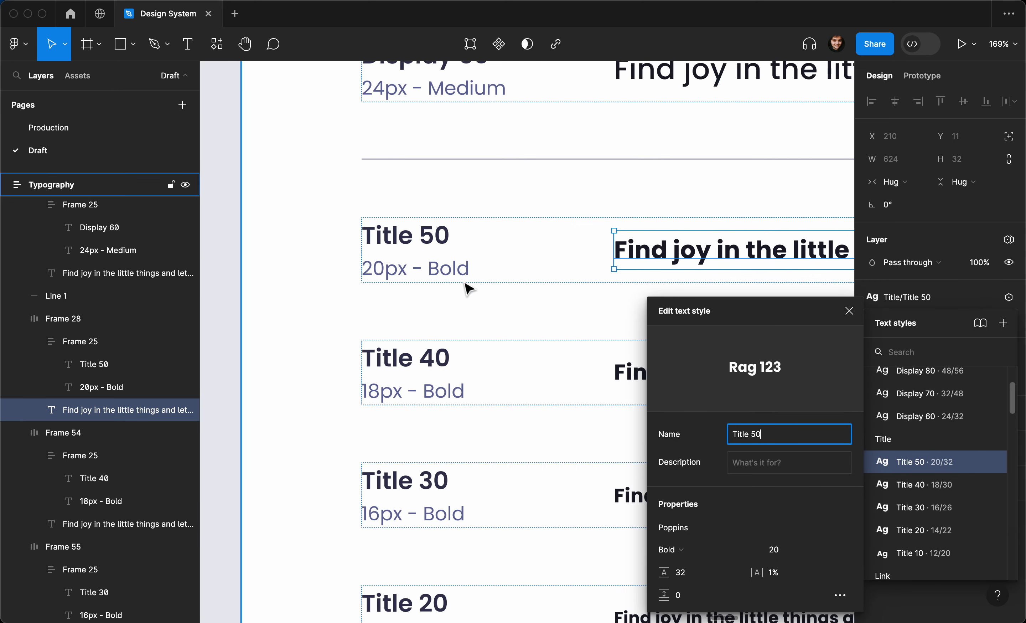
pyautogui.hscroll(3, 515, 307)
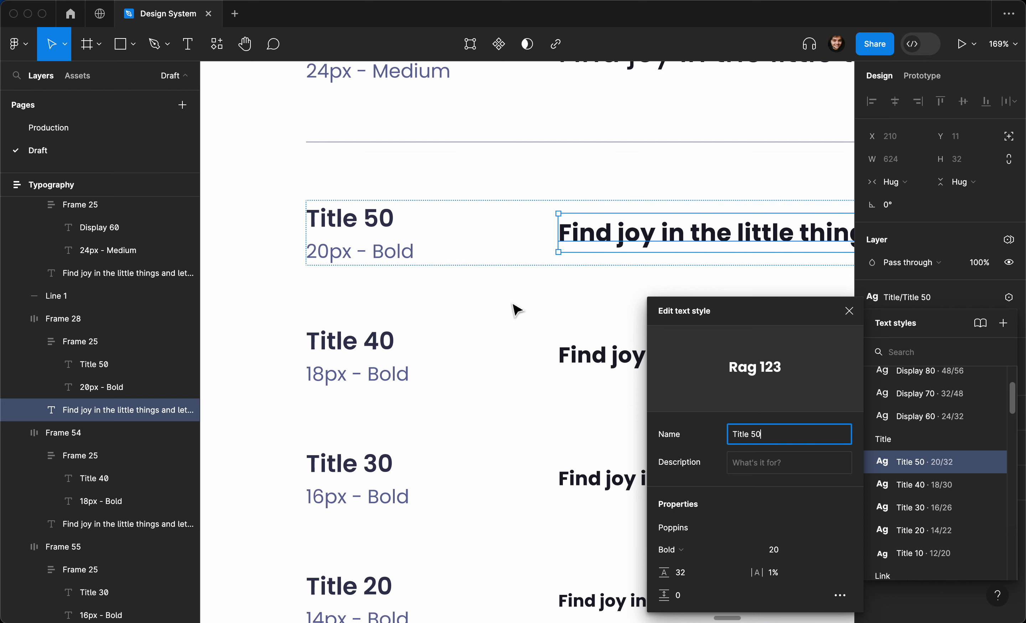
# - Try an auto line height on Title 50, then set it back to 32
pyautogui.click(685, 571)
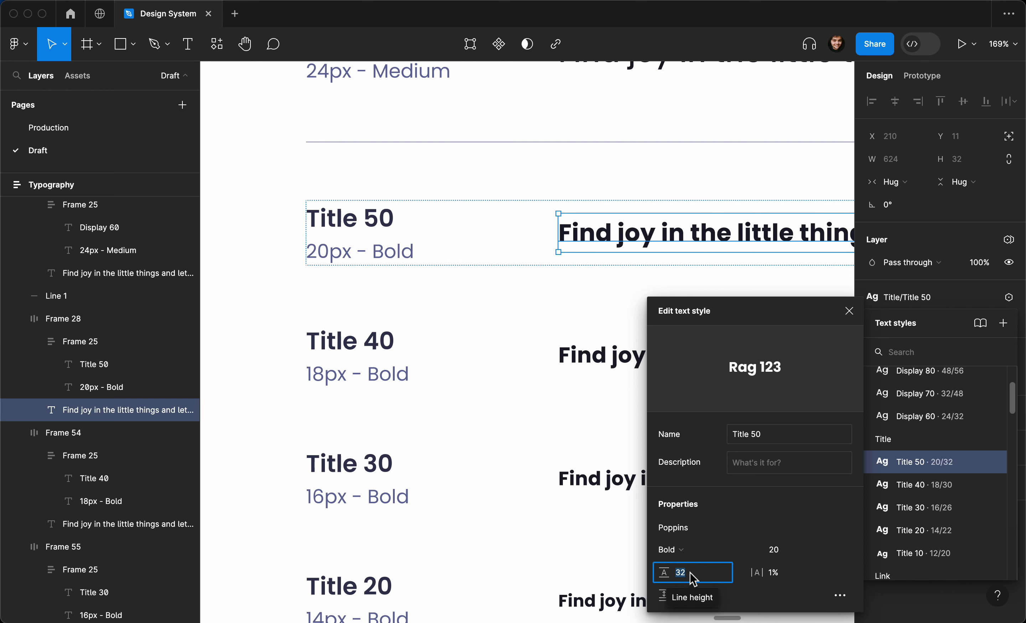
pyautogui.write('auto')
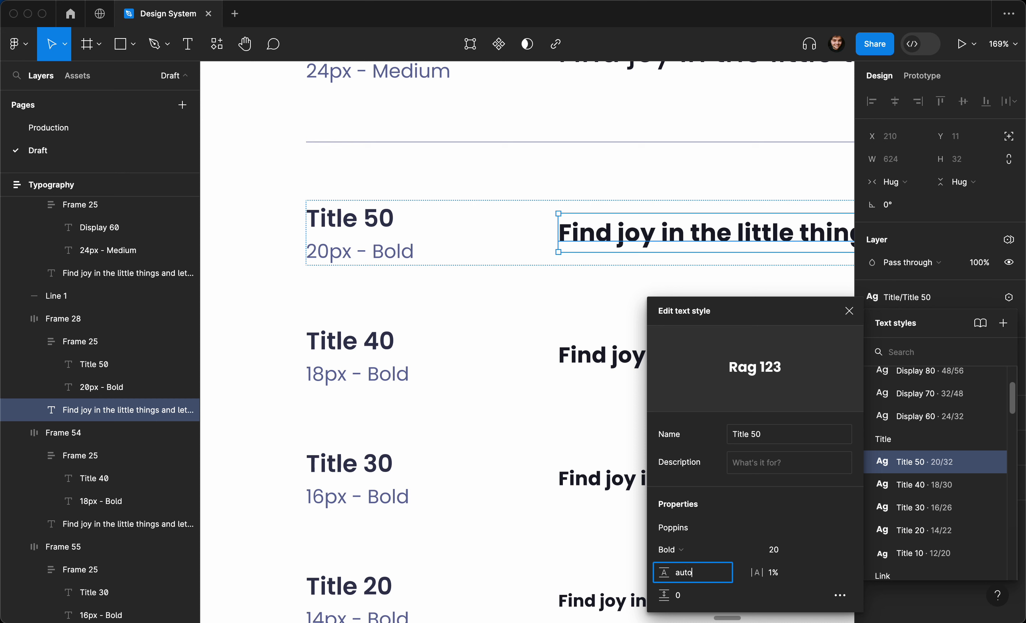
pyautogui.press('Return')
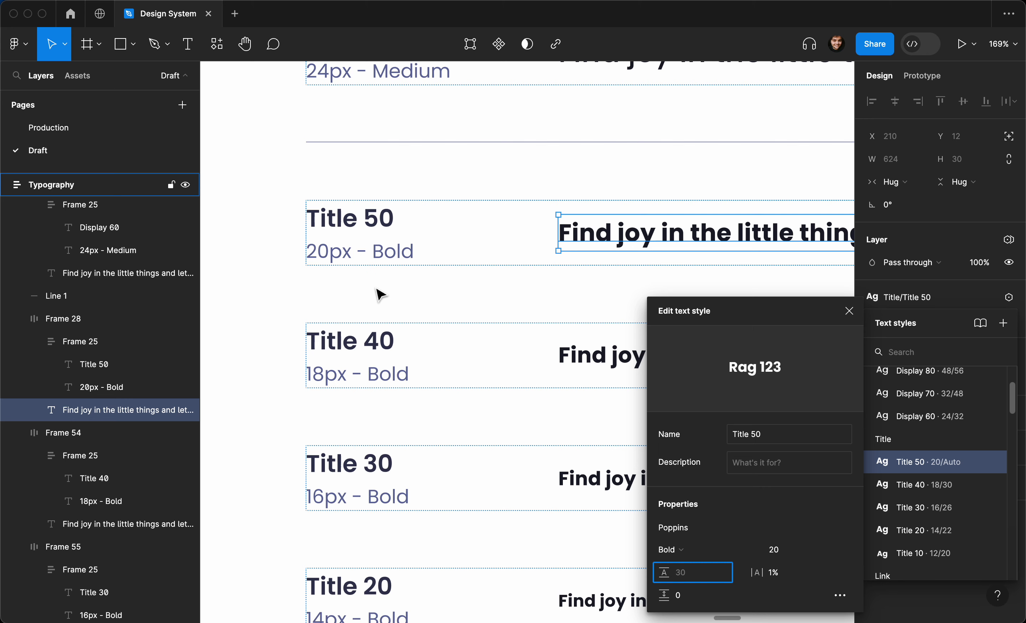
pyautogui.write('32')
pyautogui.press('Return')
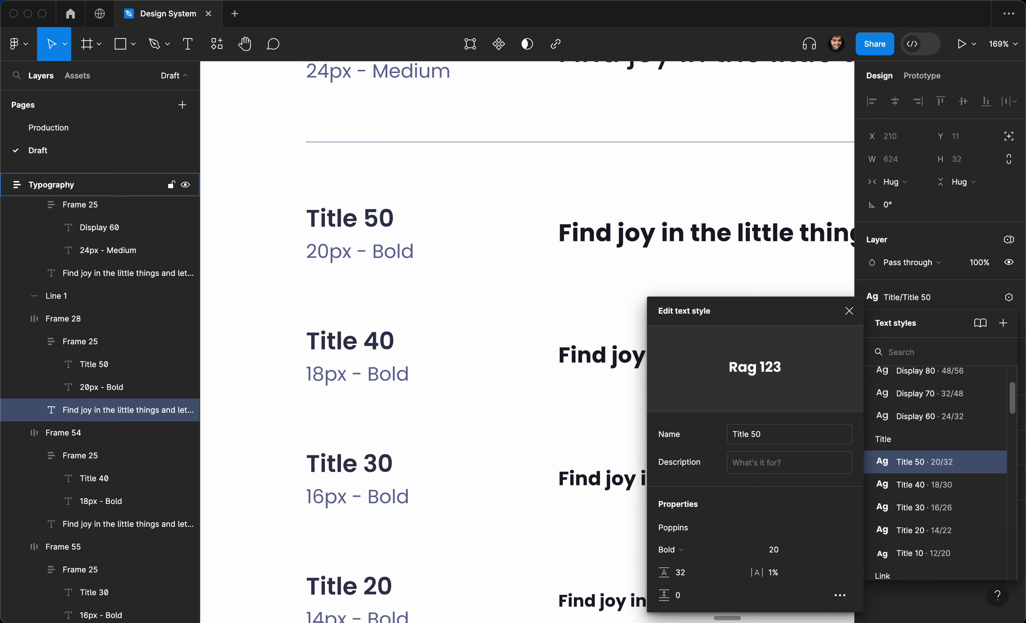
# - Select the Display 100 sample and open its text style for editing
pyautogui.scroll(-3, 355, 230)
pyautogui.scroll(5, 356, 237)
pyautogui.scroll(-3, 355, 236)
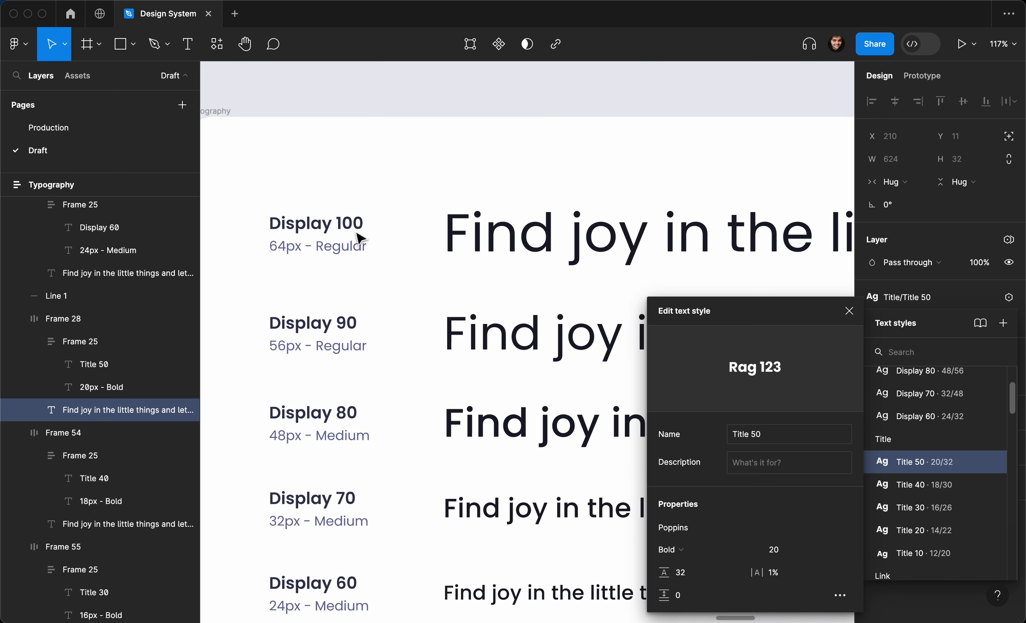
pyautogui.click(453, 233)
pyautogui.click(870, 299)
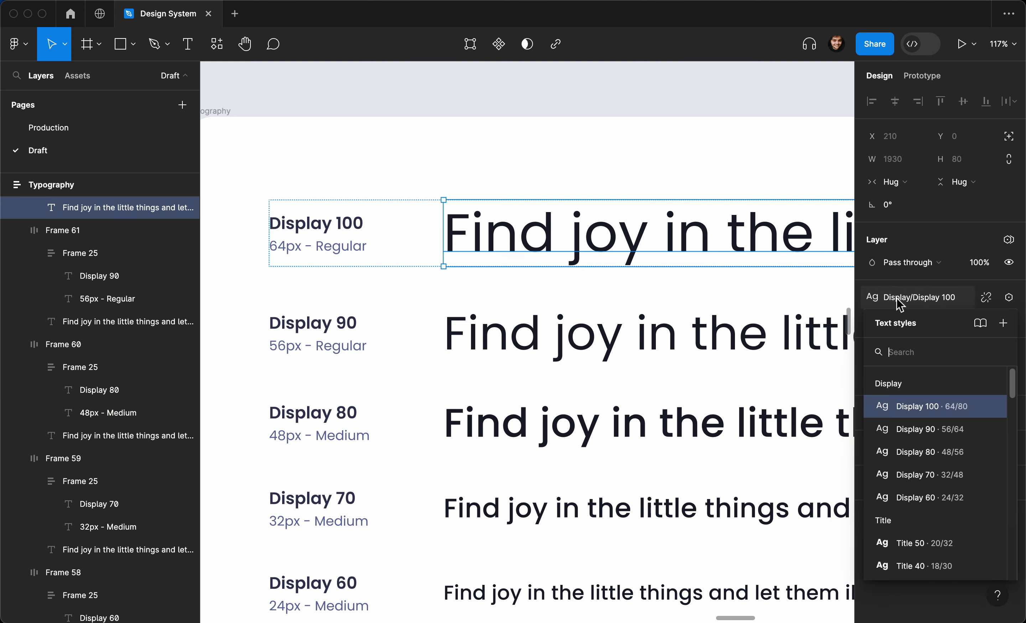
pyautogui.click(988, 406)
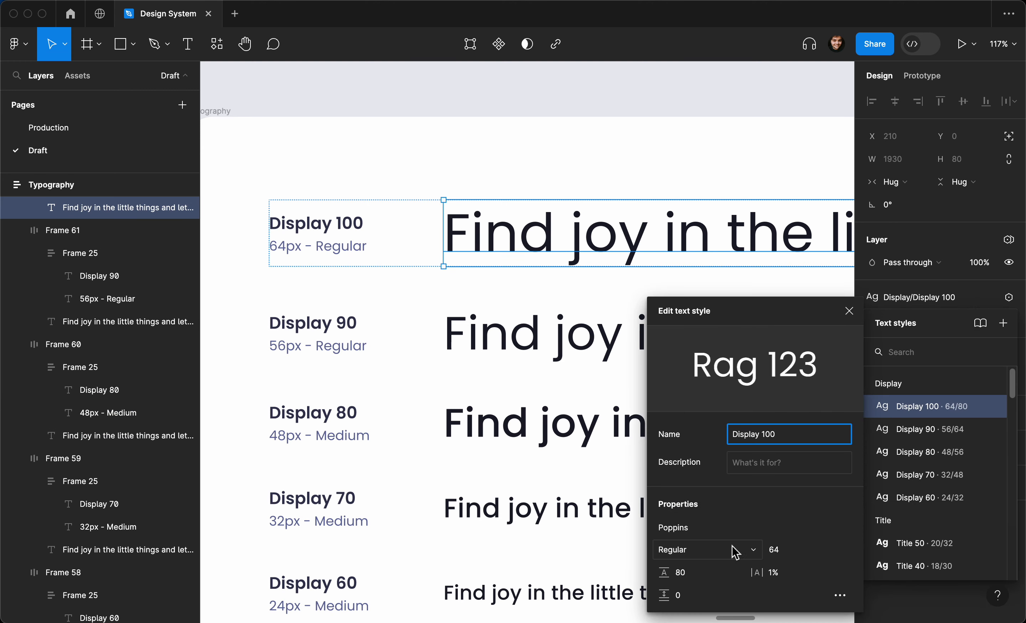
# - Set the Display 100 line height to auto, then undo it and close the editor
pyautogui.click(708, 577)
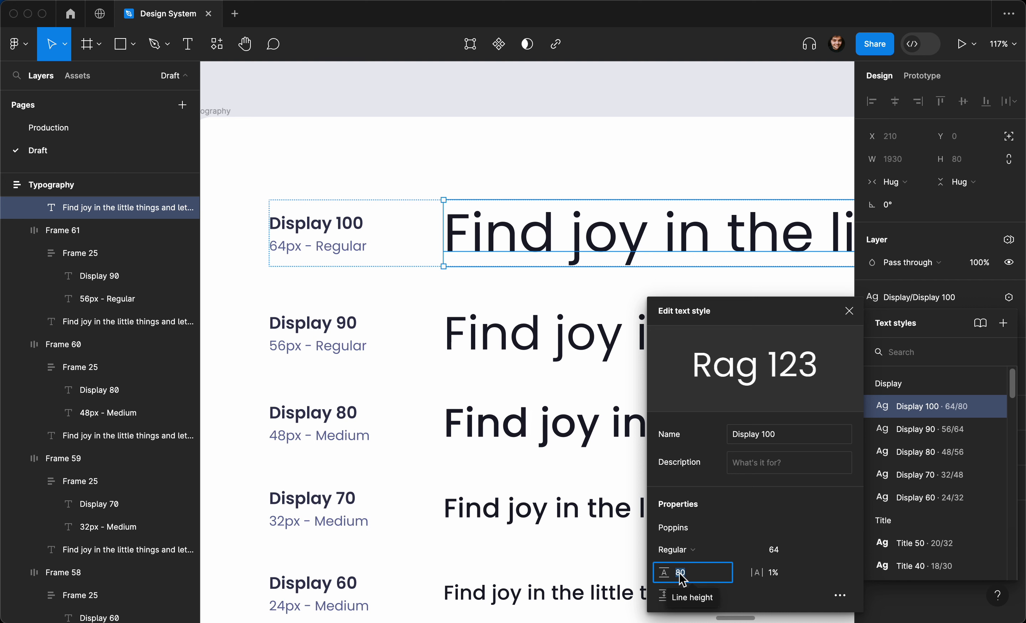
pyautogui.write('auto')
pyautogui.press('Return')
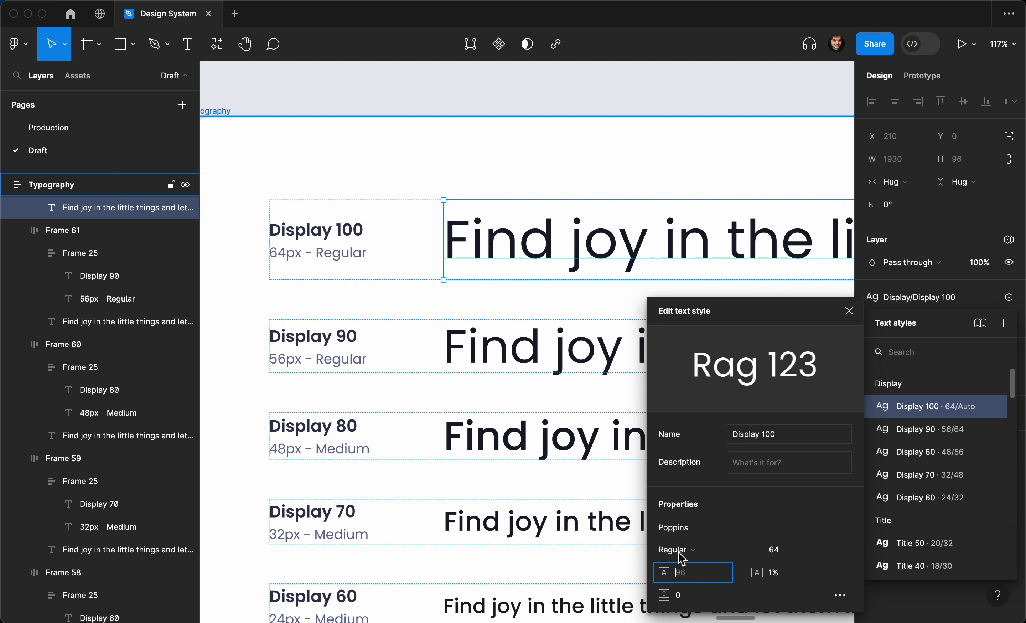
pyautogui.click(680, 573)
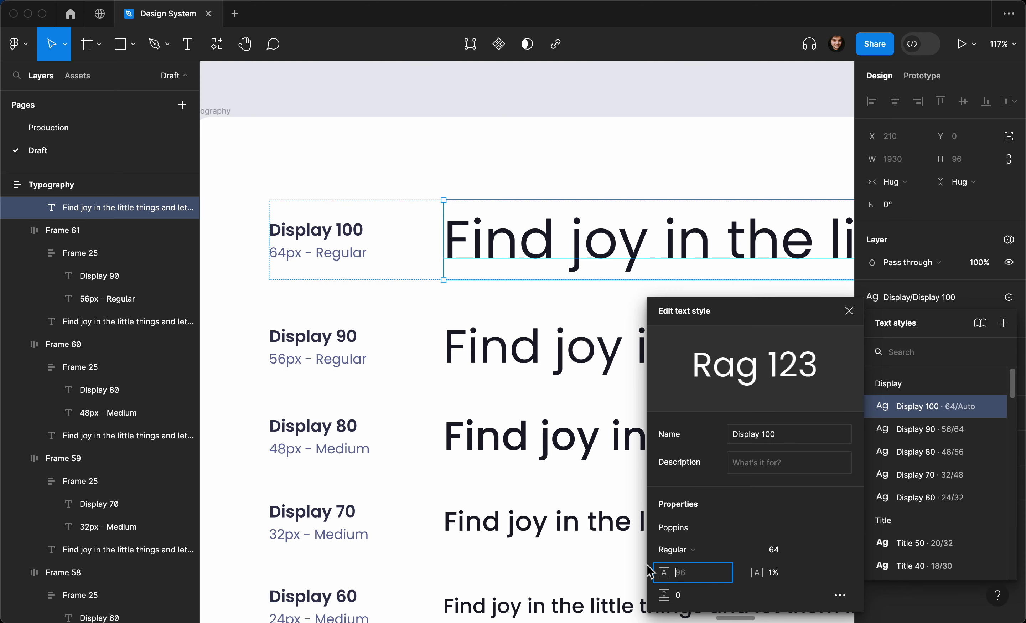
pyautogui.click(611, 545)
pyautogui.press('super+z')
pyautogui.press('super+z')
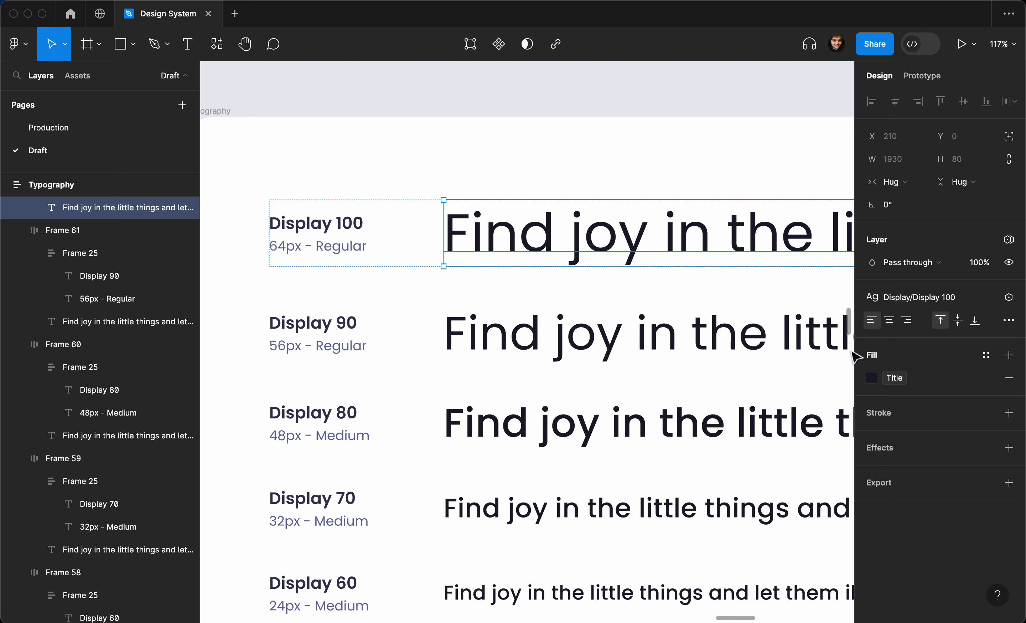
pyautogui.click(666, 103)
# - Select the five Title sample rows (50 down to 10) on the canvas, then clear the selection
pyautogui.scroll(-3, 667, 104)
pyautogui.scroll(-6, 666, 104)
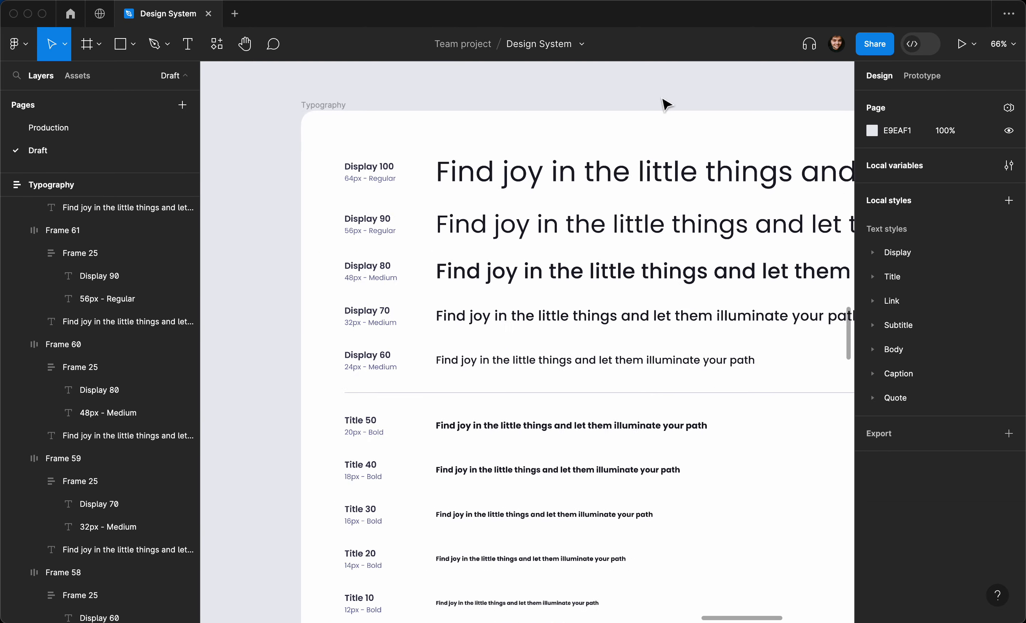
pyautogui.hscroll(5, 666, 103)
pyautogui.scroll(-1, 666, 104)
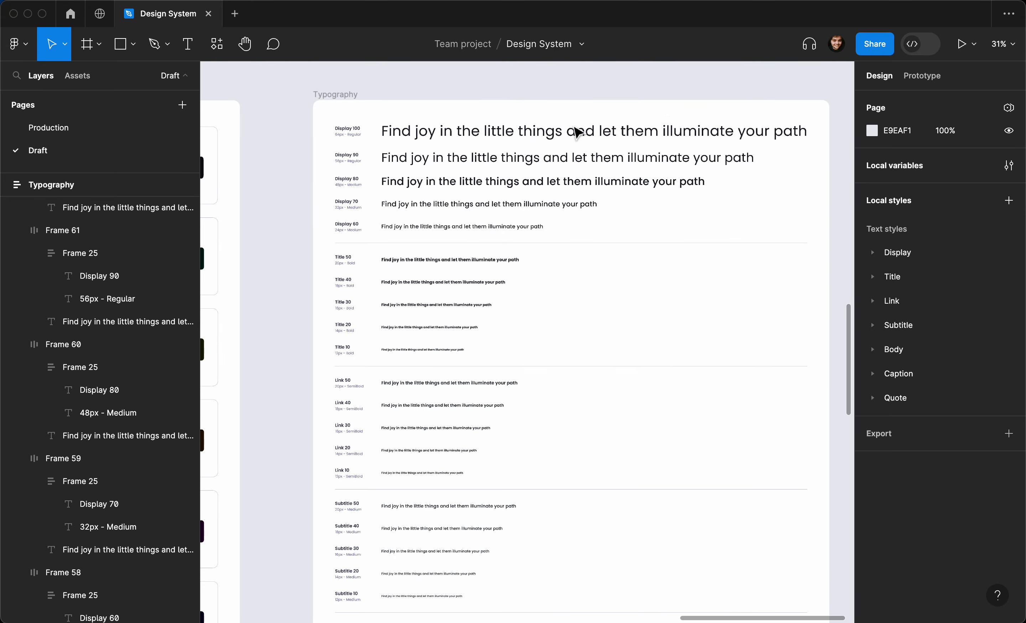
pyautogui.scroll(-2, 464, 222)
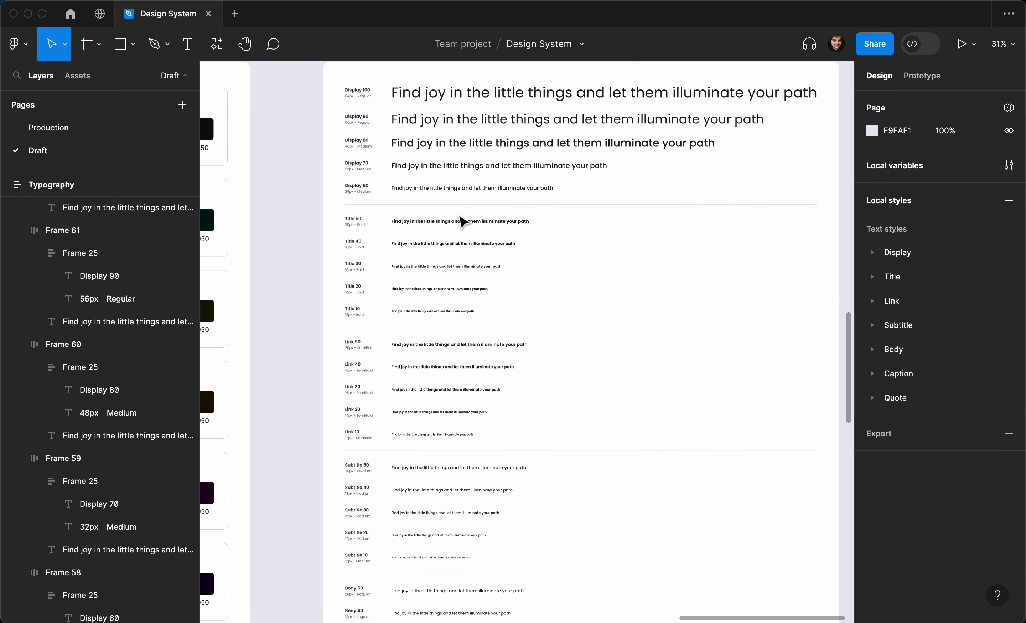
pyautogui.scroll(1, 477, 231)
pyautogui.scroll(3, 443, 230)
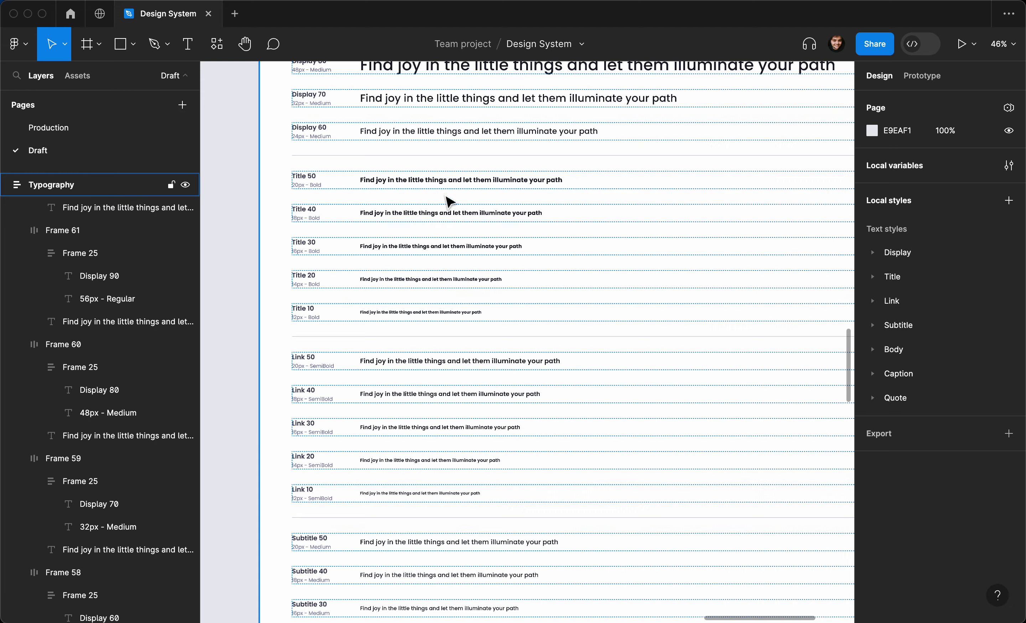
pyautogui.click(446, 184)
pyautogui.keyDown('shift'); pyautogui.click(448, 219); pyautogui.keyUp('shift')
pyautogui.keyDown('shift'); pyautogui.click(456, 244); pyautogui.keyUp('shift')
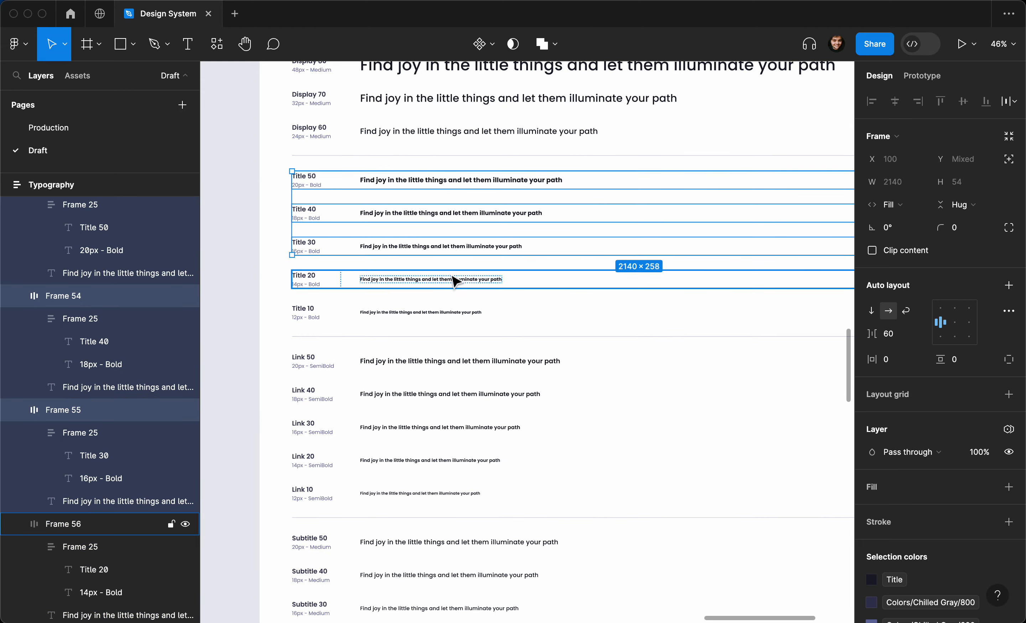
pyautogui.keyDown('shift'); pyautogui.click(456, 278); pyautogui.keyUp('shift')
pyautogui.keyDown('shift'); pyautogui.click(454, 313); pyautogui.keyUp('shift')
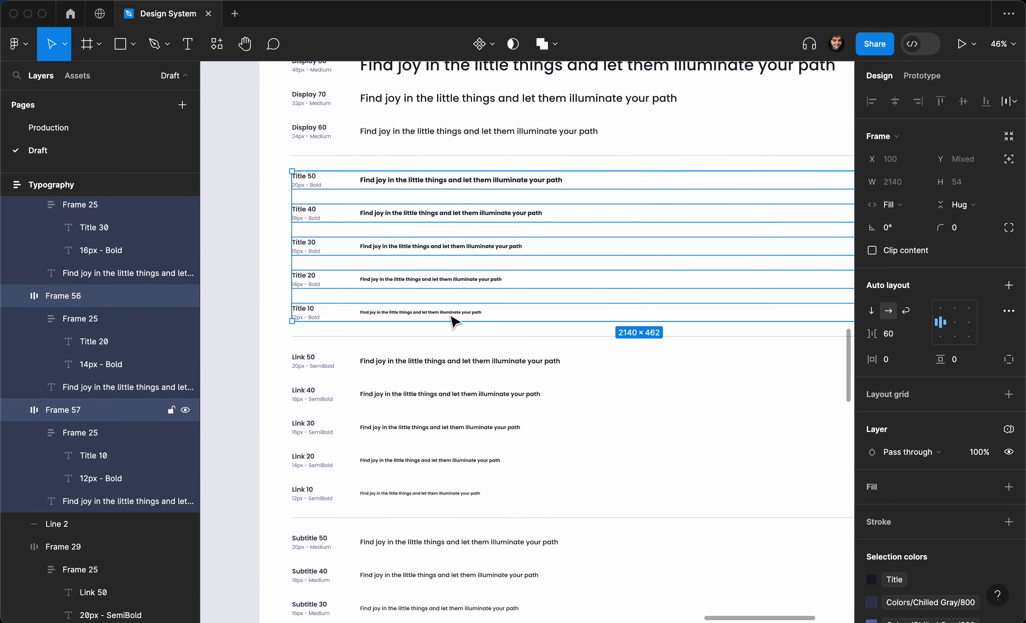
pyautogui.click(246, 278)
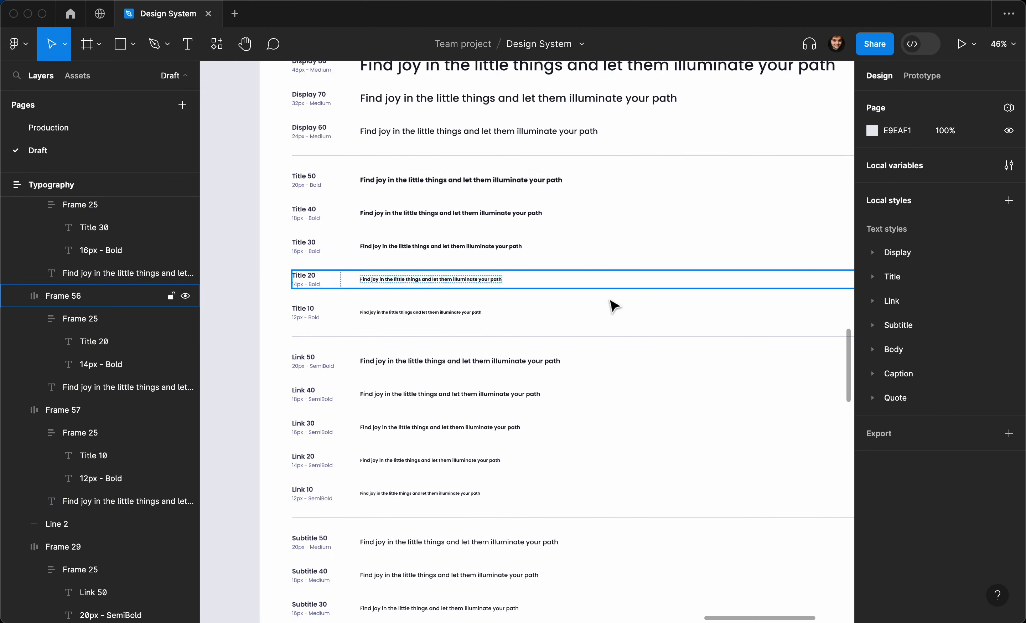
# - Delete the Title text style group with all five of its styles
pyautogui.click(902, 276)
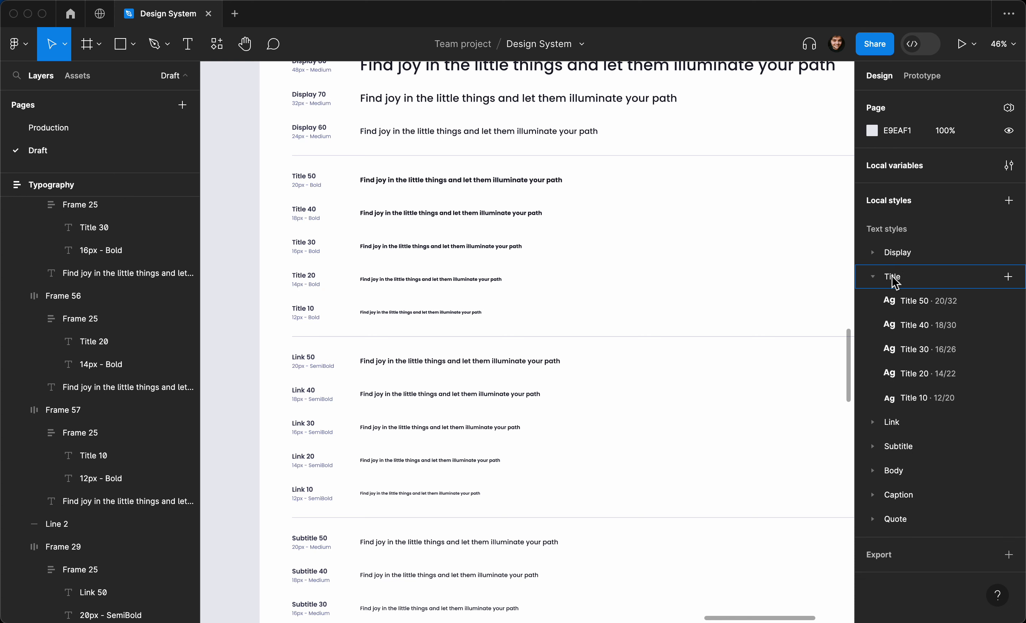
pyautogui.rightClick(892, 277)
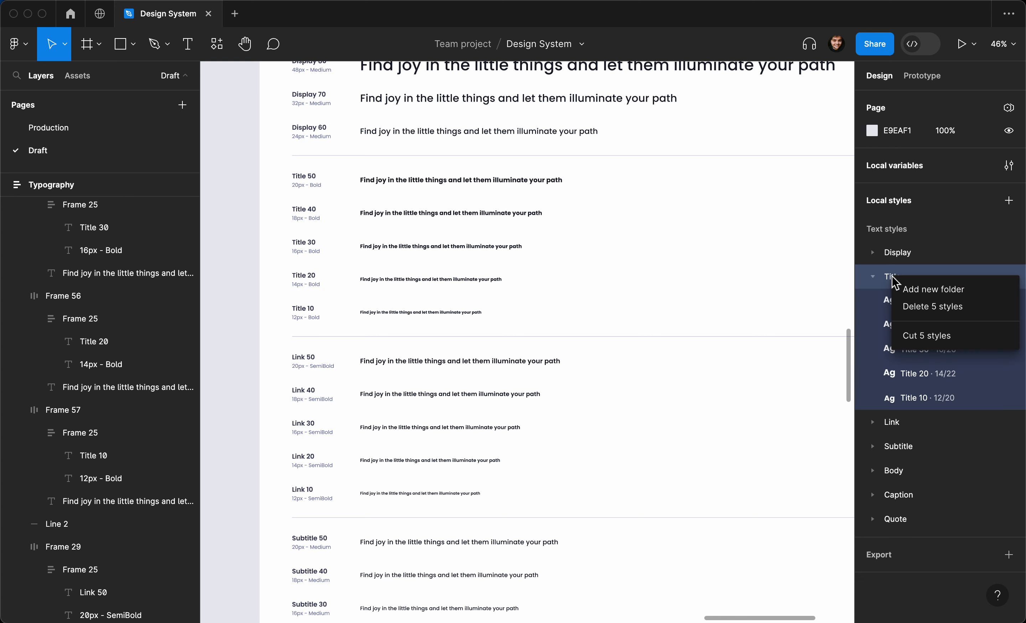
pyautogui.click(912, 312)
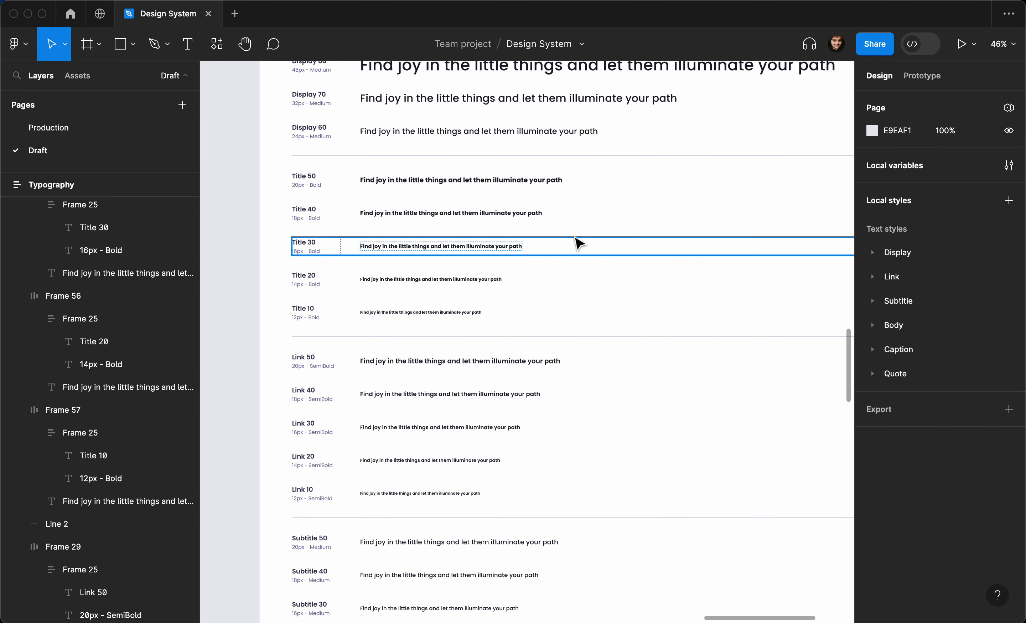
# - Select and zoom into the Title 50 sample, then open the Style list in the Text section
pyautogui.click(471, 181)
pyautogui.hscroll(-4, 468, 220)
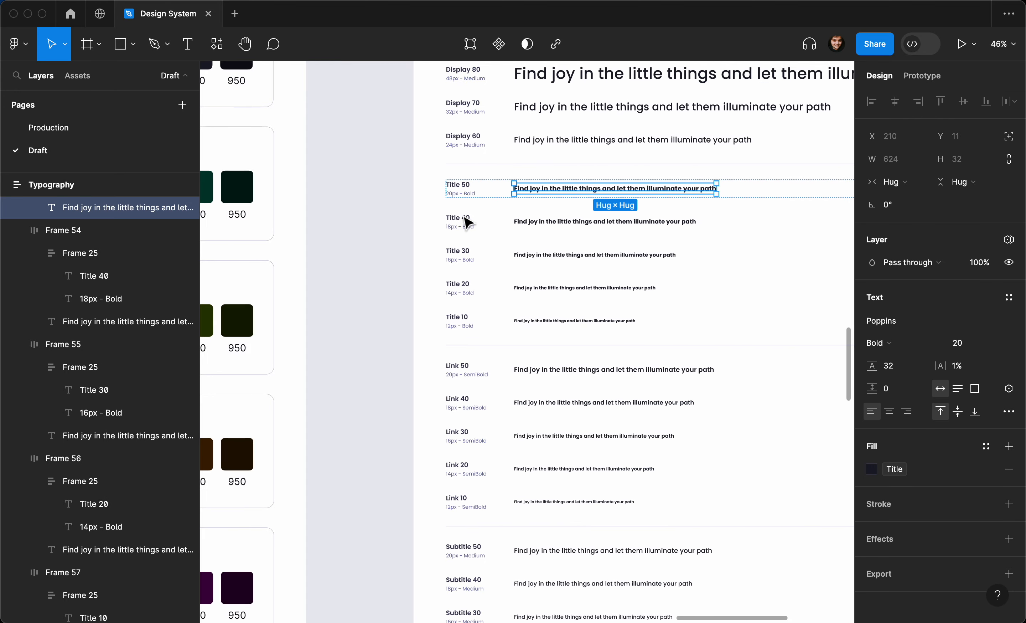
pyautogui.hscroll(3, 465, 221)
pyautogui.scroll(3, 466, 219)
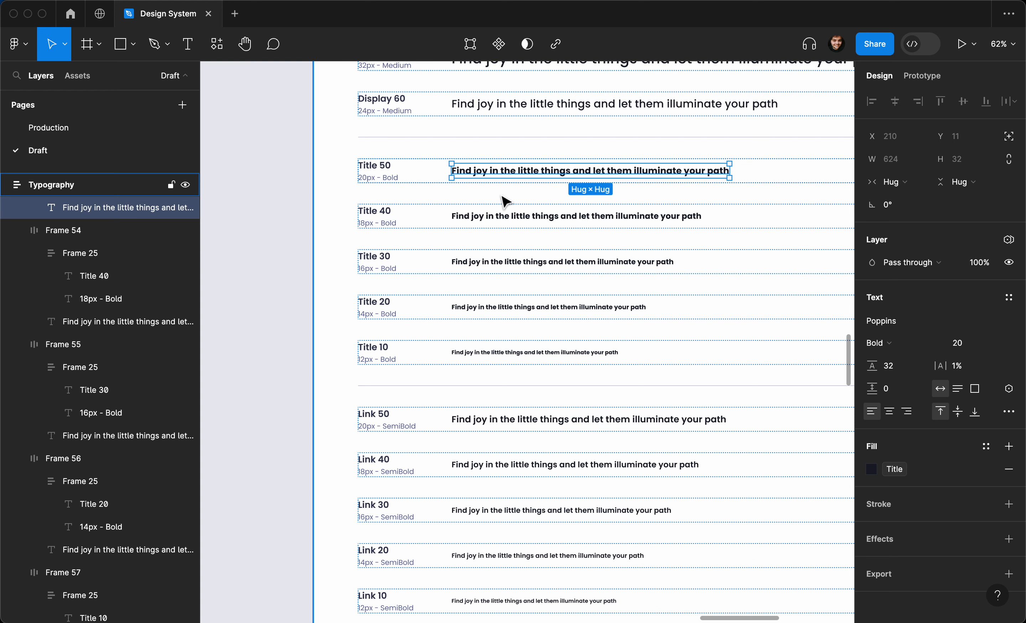
pyautogui.scroll(1, 510, 201)
pyautogui.hscroll(1, 510, 201)
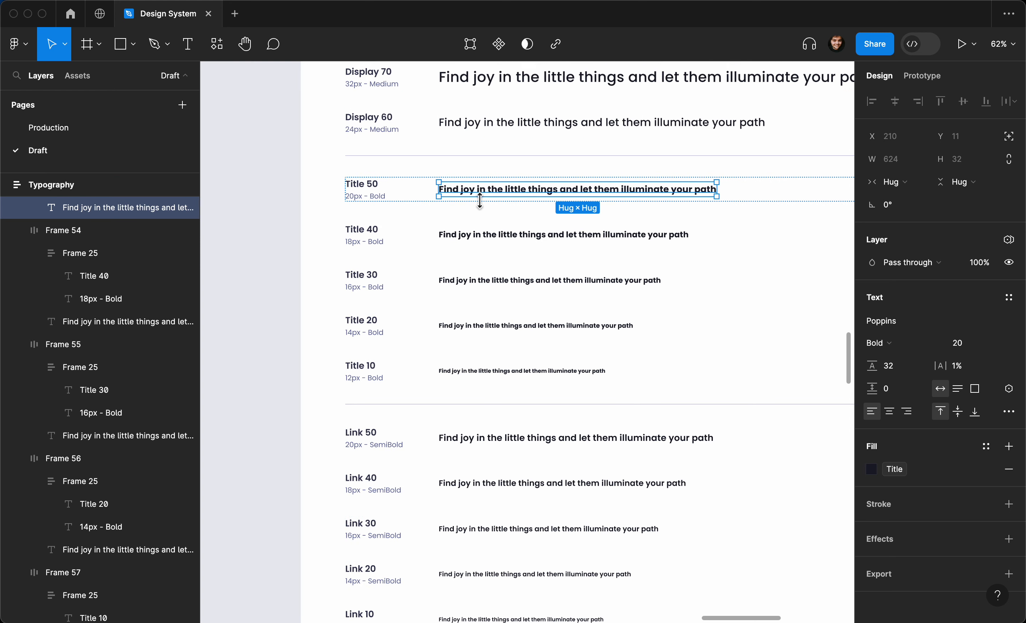
pyautogui.scroll(5, 479, 201)
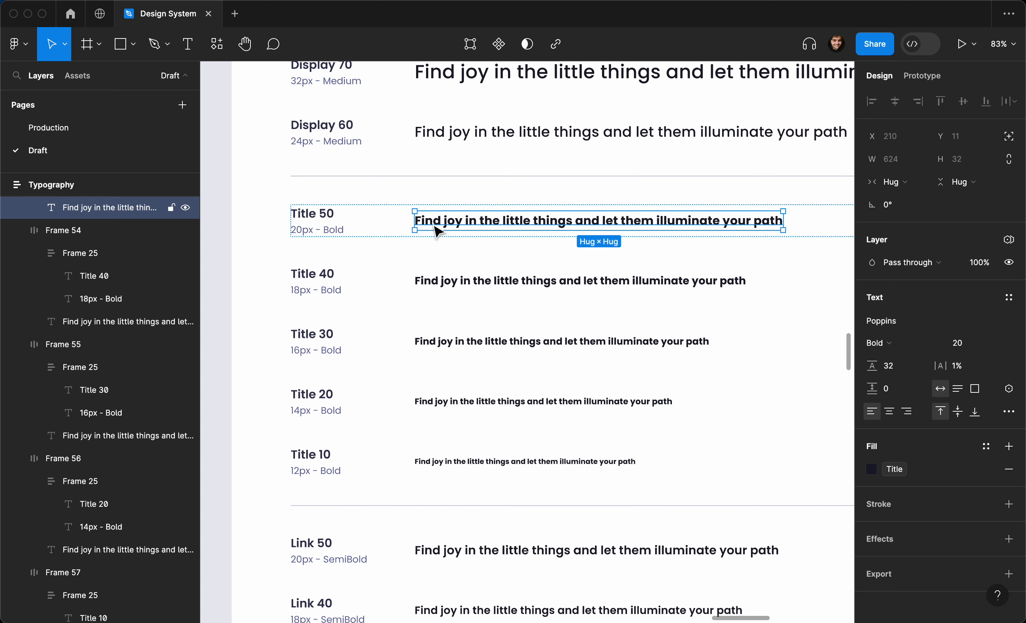
pyautogui.click(1008, 299)
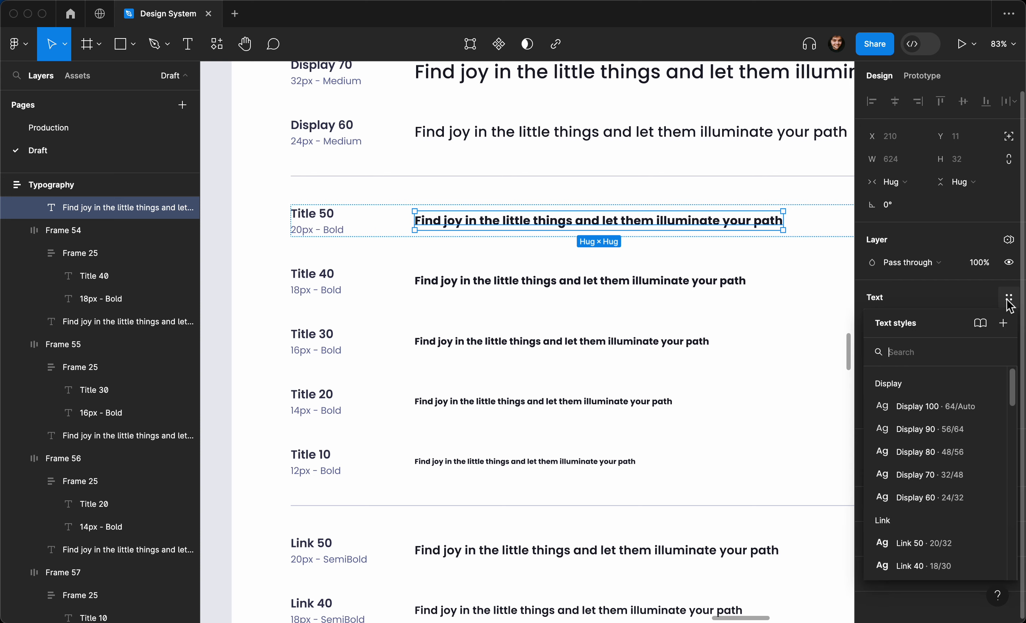
# - Create the Title/Title 50 text style from the Title 50 sample and apply it
pyautogui.click(1003, 323)
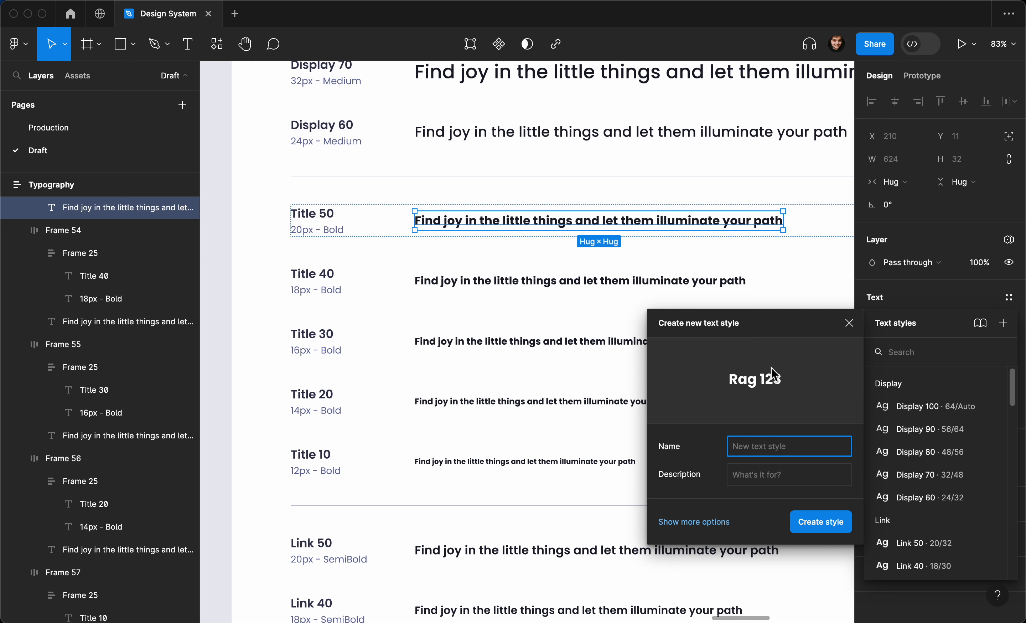
pyautogui.write('Title / Title 50')
pyautogui.press('super+a')
pyautogui.press('super+c')
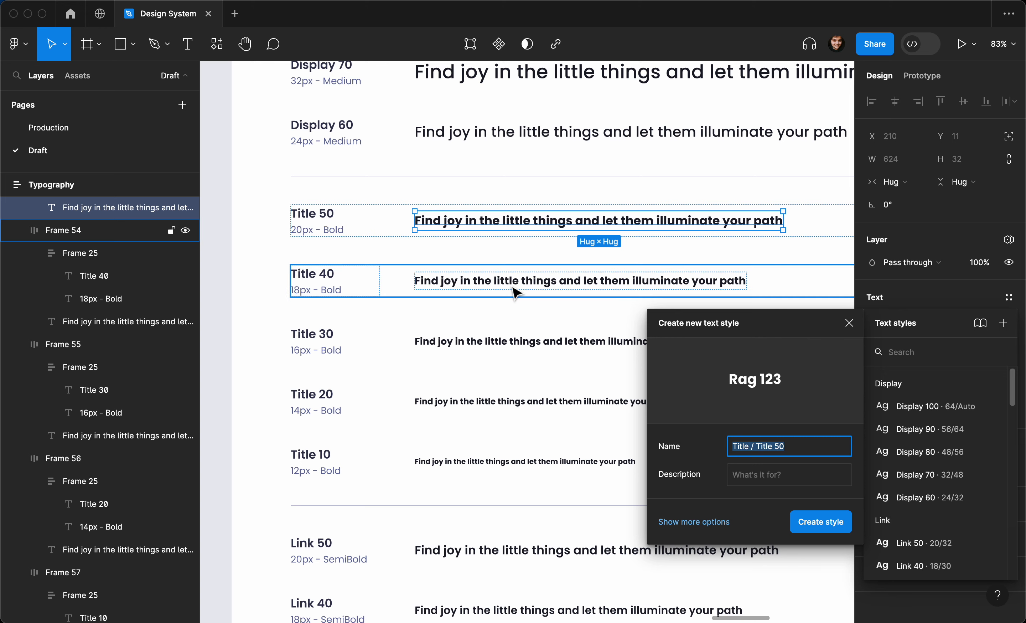
pyautogui.click(808, 522)
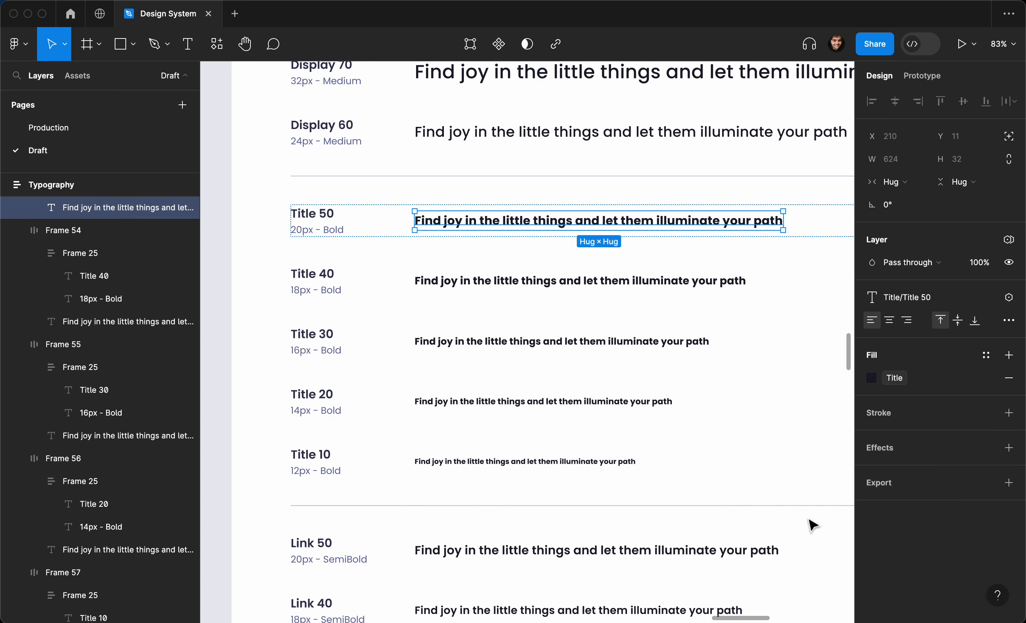
# - Save the Title 40 sample's formatting as a new Title/Title 40 style
pyautogui.click(514, 290)
pyautogui.click(1008, 297)
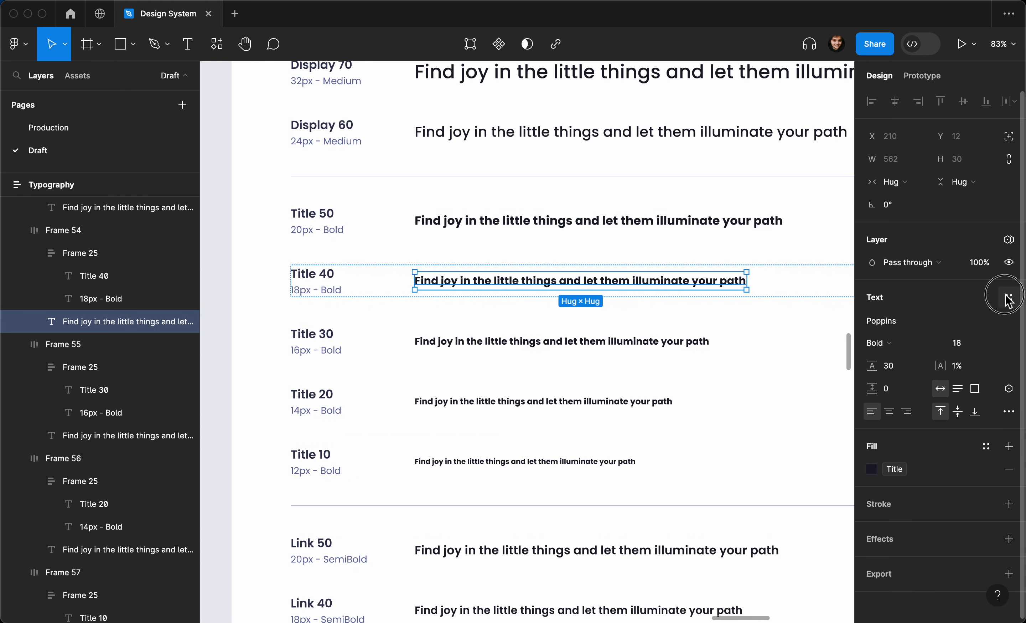
pyautogui.click(1002, 323)
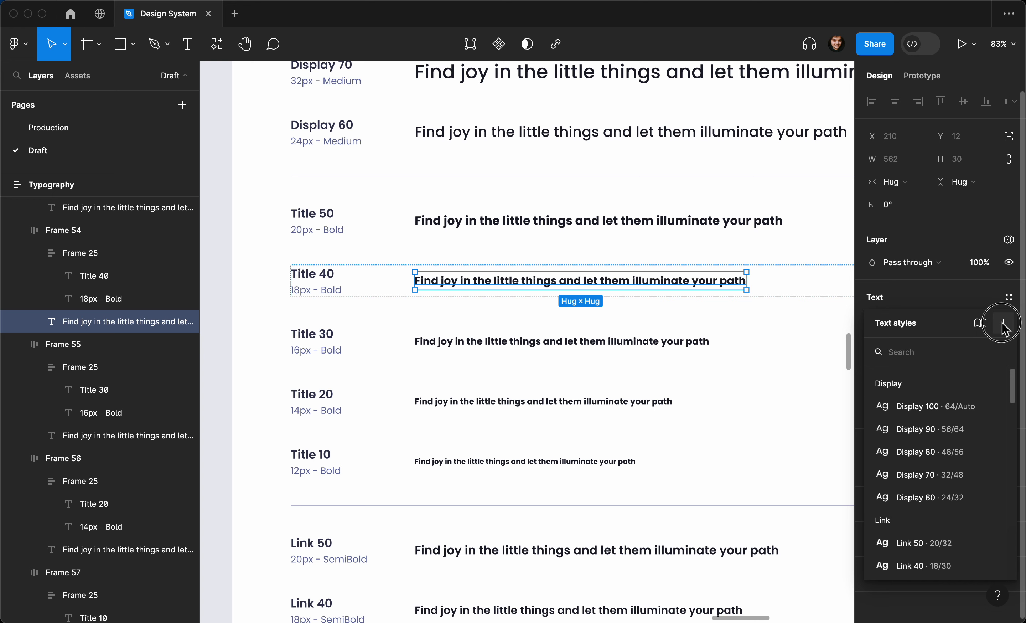
pyautogui.press('super+v')
pyautogui.press('BackSpace')
pyautogui.press('BackSpace')
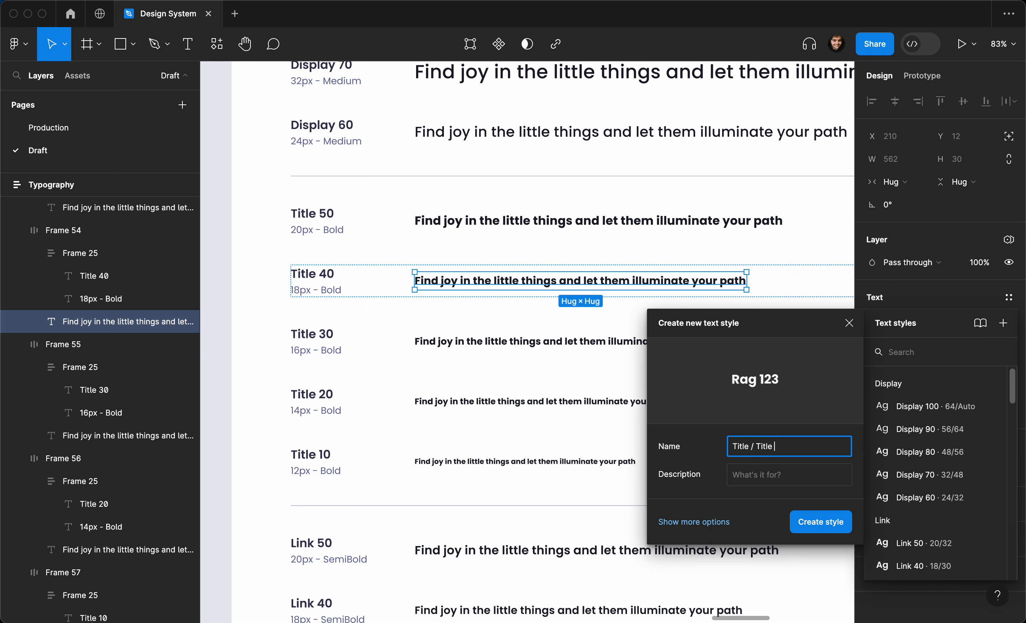
pyautogui.write('40')
pyautogui.click(801, 512)
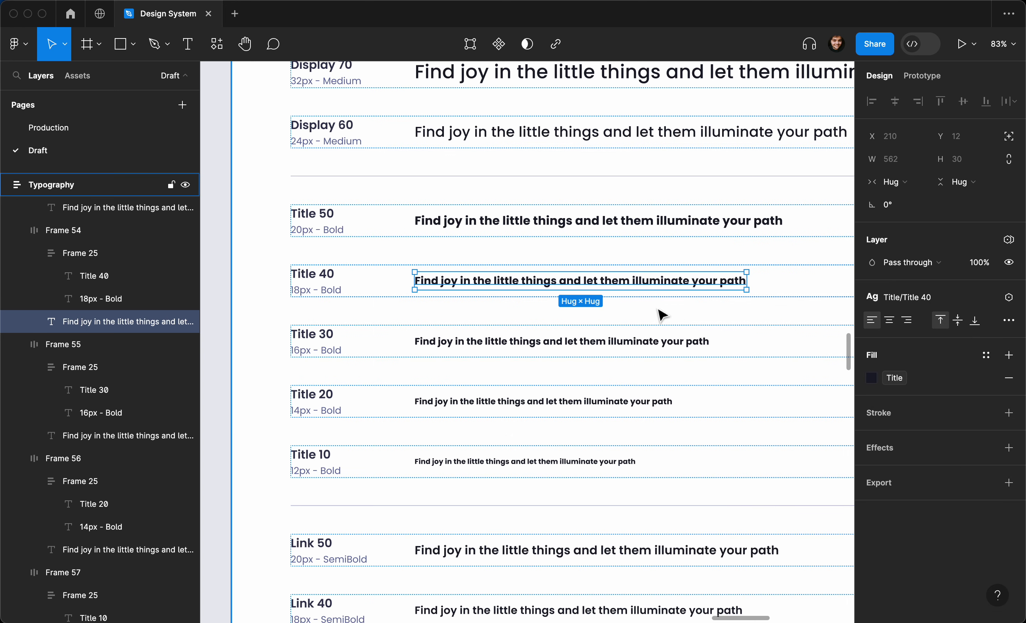
# - Save the Title 30 sample's formatting as a new Title/Title 30 style
pyautogui.click(657, 341)
pyautogui.click(1008, 297)
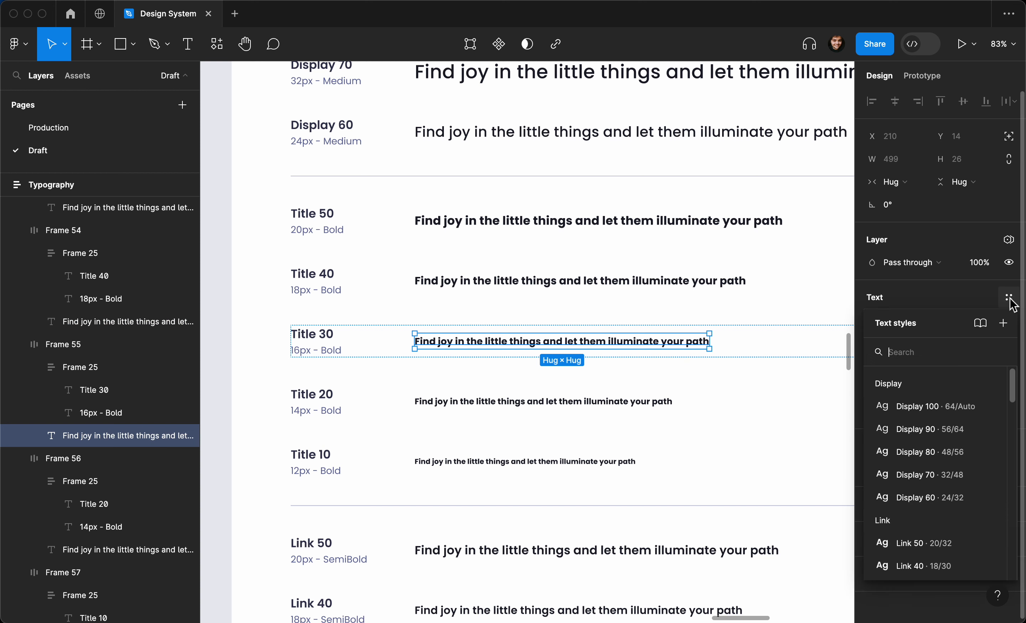
pyautogui.click(1003, 323)
pyautogui.press('super+v')
pyautogui.write('30')
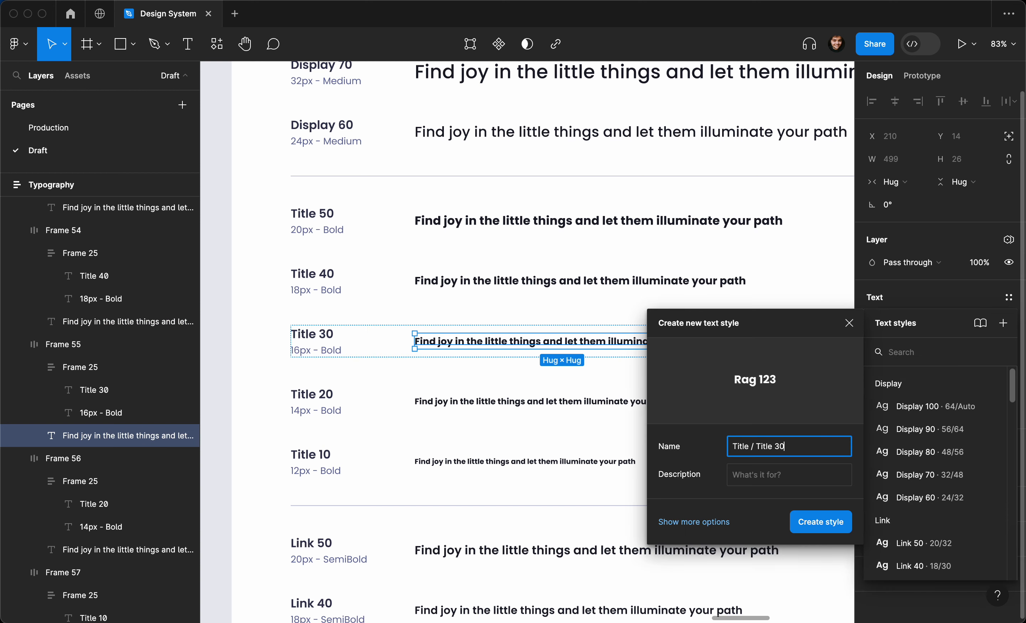
pyautogui.press('Return')
# - Save the Title 20 sample's formatting as a new Title/Title 20 style
pyautogui.click(629, 403)
pyautogui.click(1008, 297)
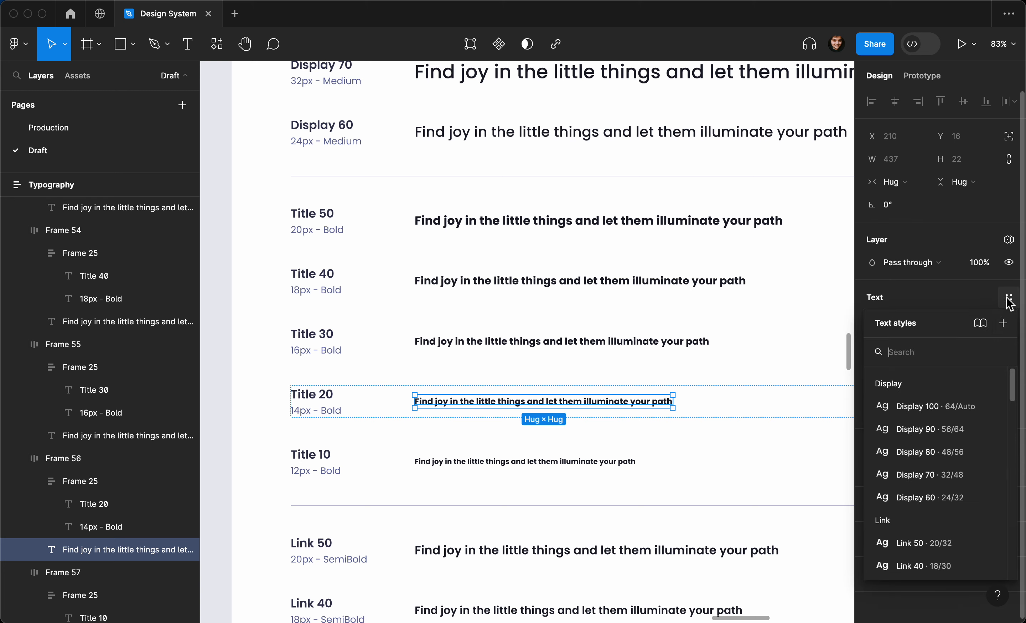
pyautogui.click(1003, 323)
pyautogui.press('super+v')
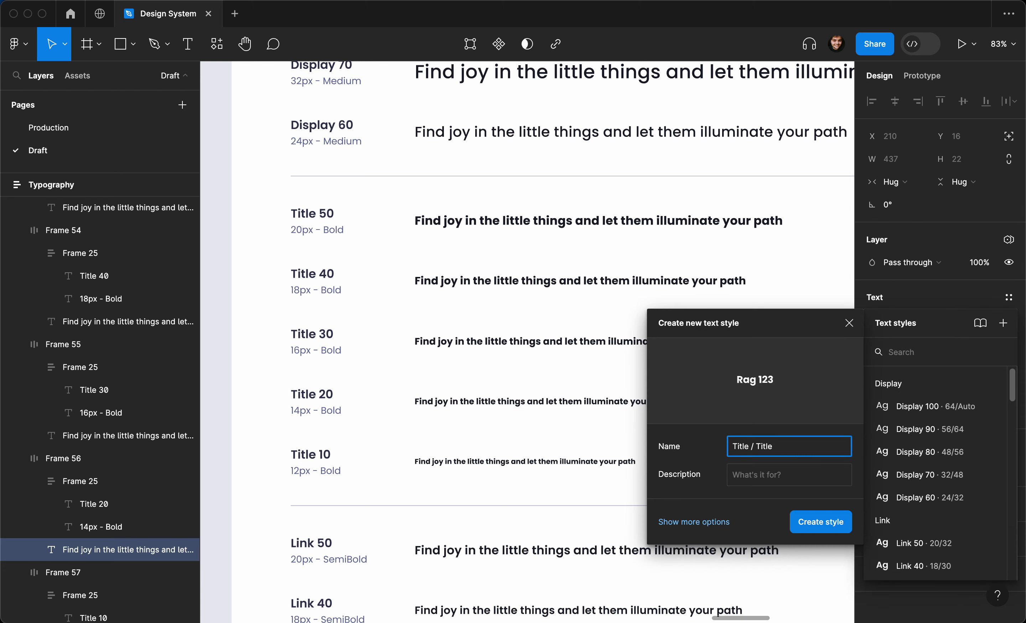
pyautogui.write('20')
pyautogui.press('Return')
# - Save the Title 10 sample's formatting as a new Title/Title 10 style
pyautogui.click(561, 461)
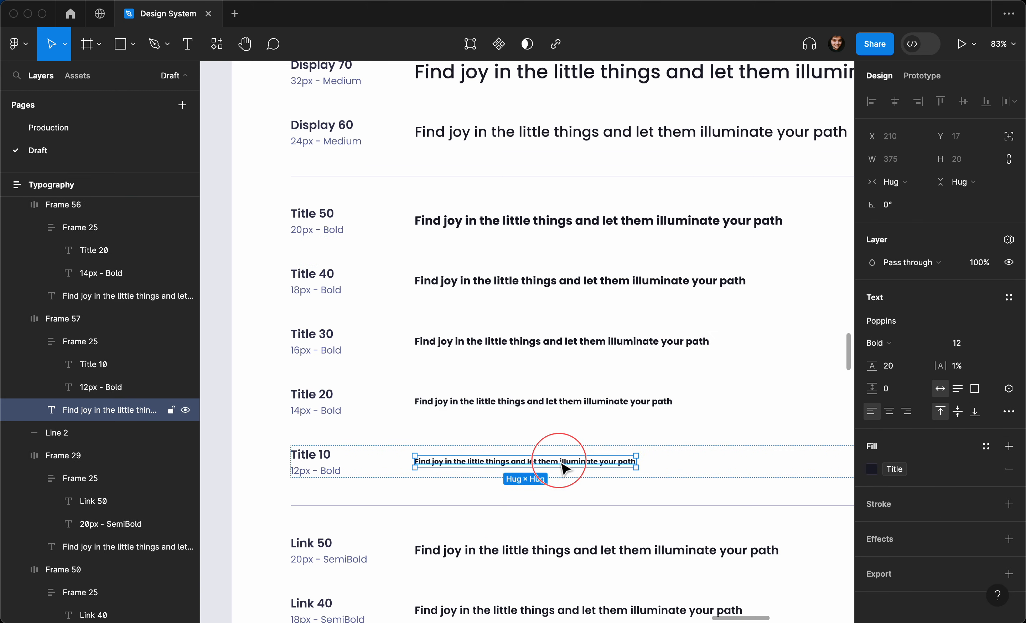
pyautogui.click(1008, 297)
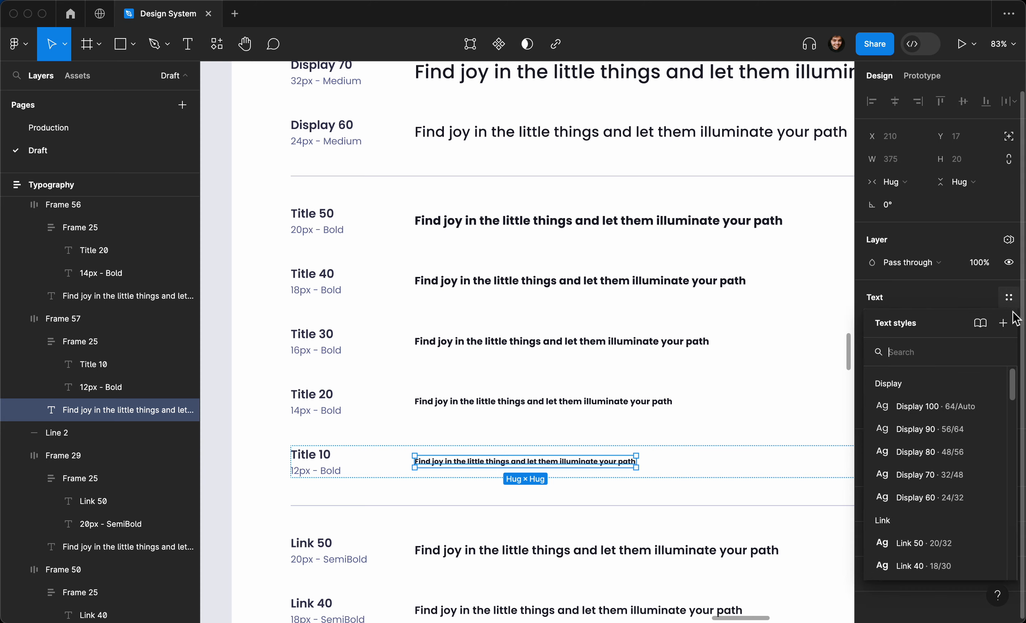
pyautogui.click(1009, 330)
pyautogui.press('super+v')
pyautogui.write('10')
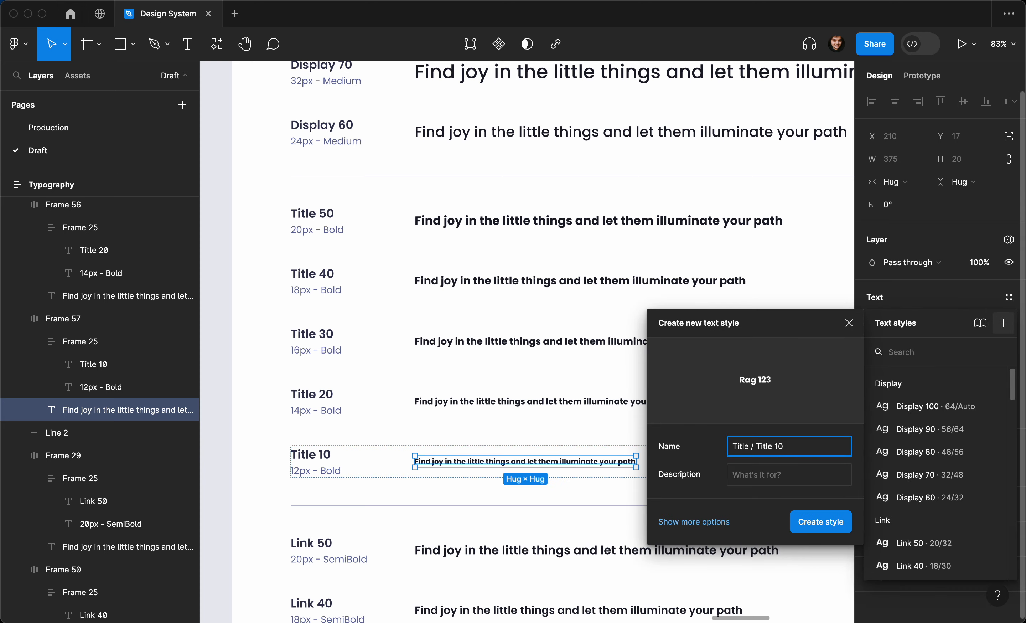
pyautogui.press('Return')
pyautogui.scroll(-3, 664, 321)
# - Collapse the Title style group and drag it between Display and Link in Local styles
pyautogui.click(338, 336)
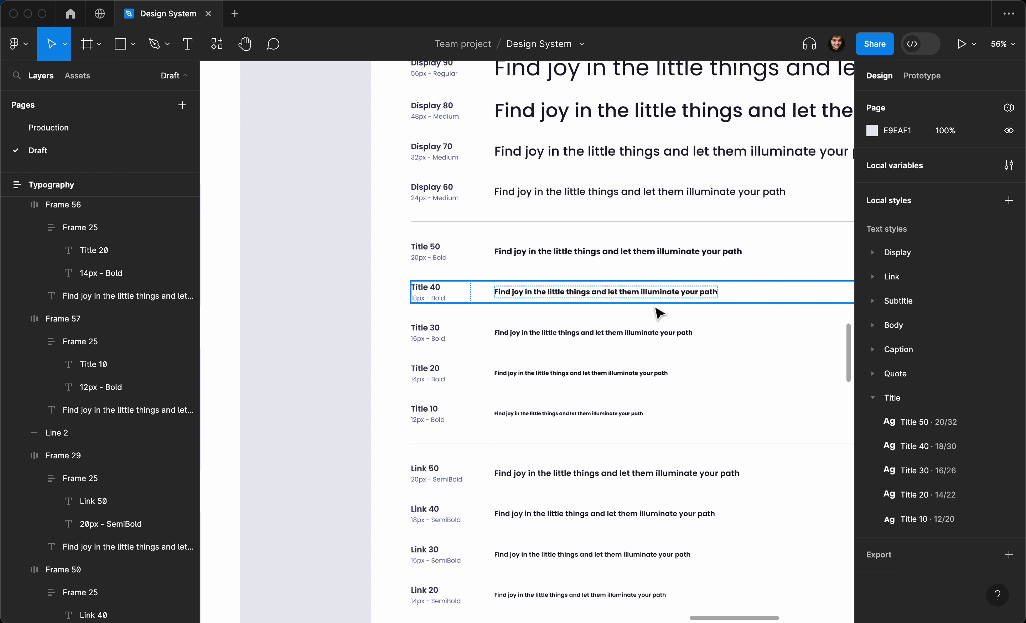
pyautogui.click(877, 401)
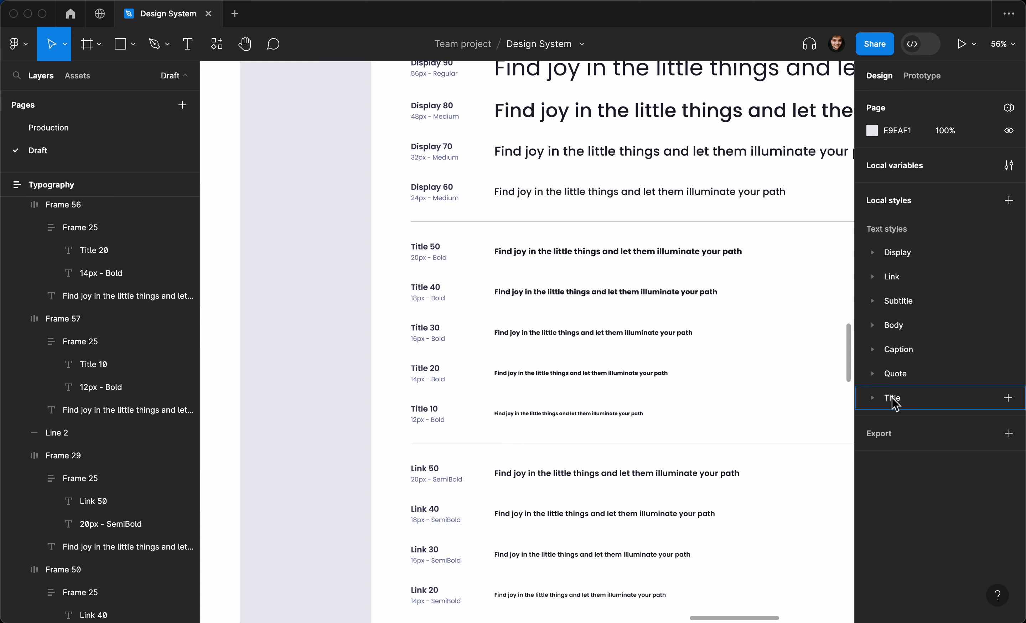
pyautogui.moveTo(892, 399); pyautogui.dragTo(909, 266)
pyautogui.scroll(-3, 596, 290)
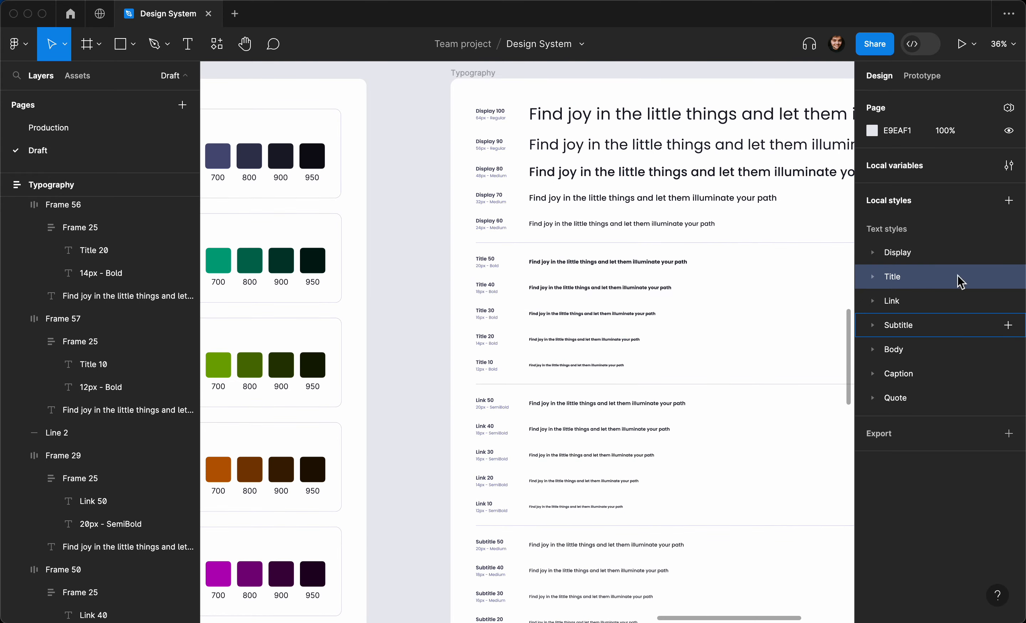
pyautogui.click(424, 333)
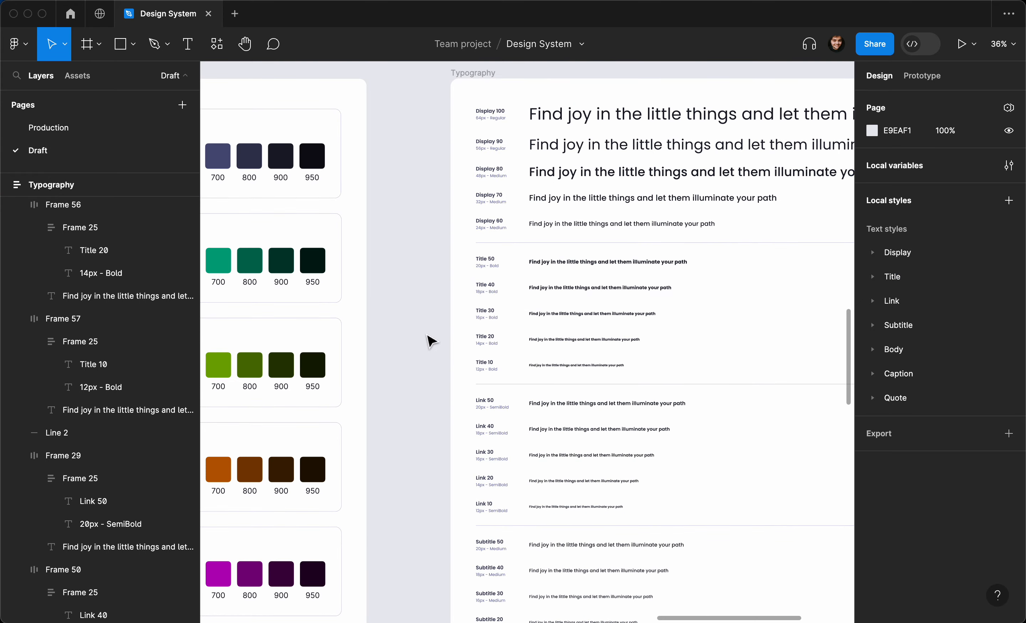
pyautogui.scroll(2, 438, 340)
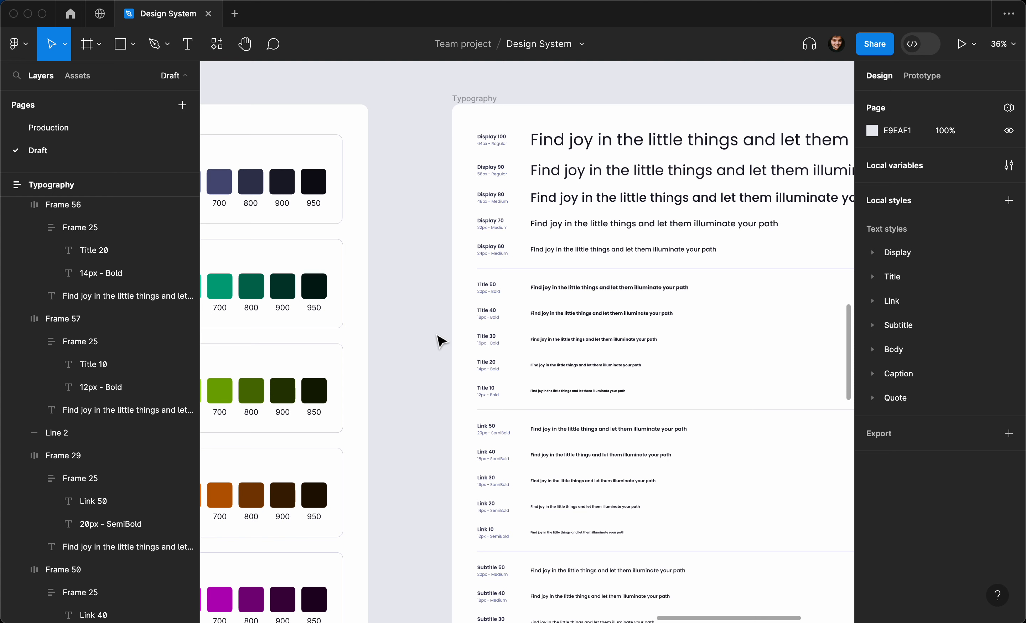
pyautogui.scroll(10, 438, 340)
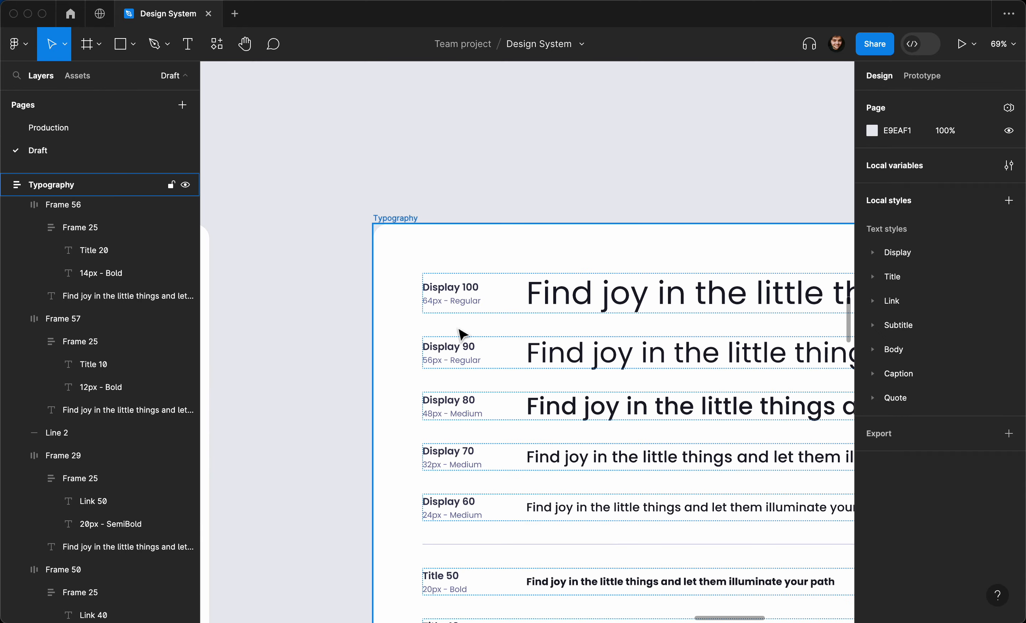
pyautogui.click(583, 443)
pyautogui.click(588, 448)
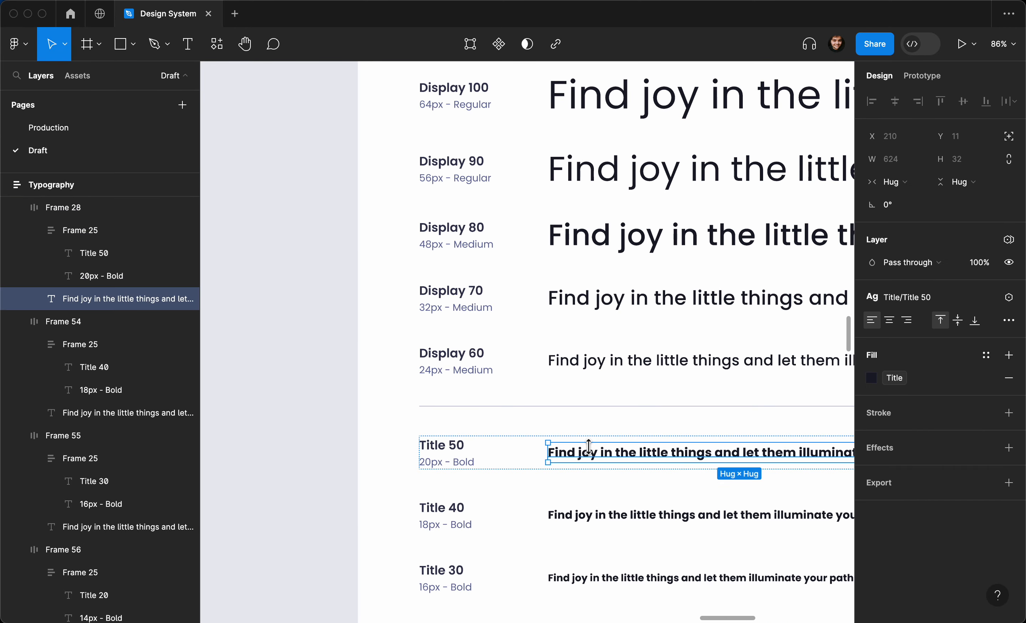
pyautogui.scroll(4, 607, 460)
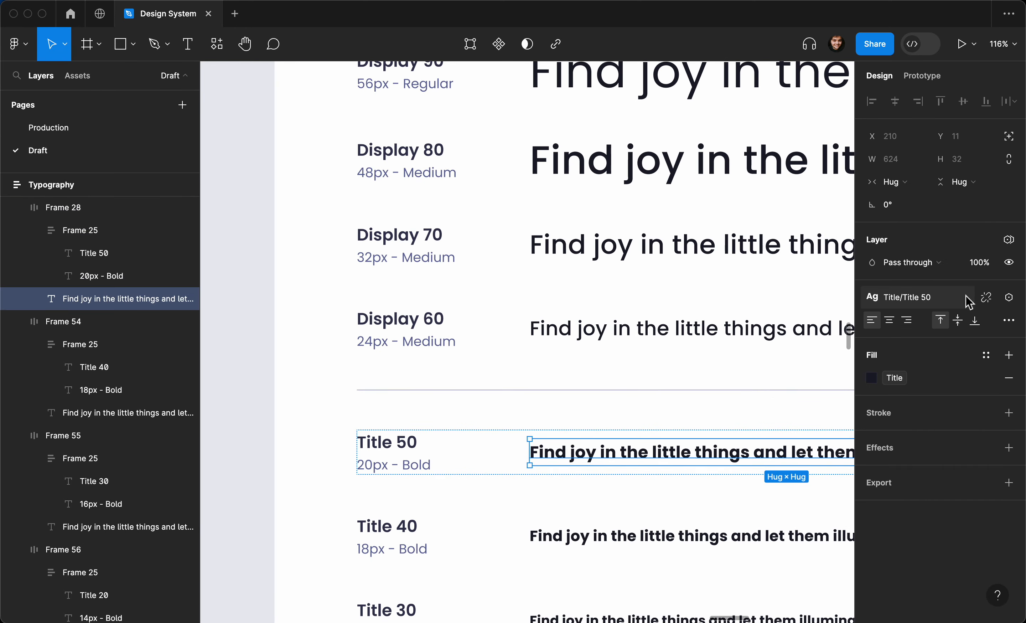
pyautogui.click(953, 298)
pyautogui.click(997, 461)
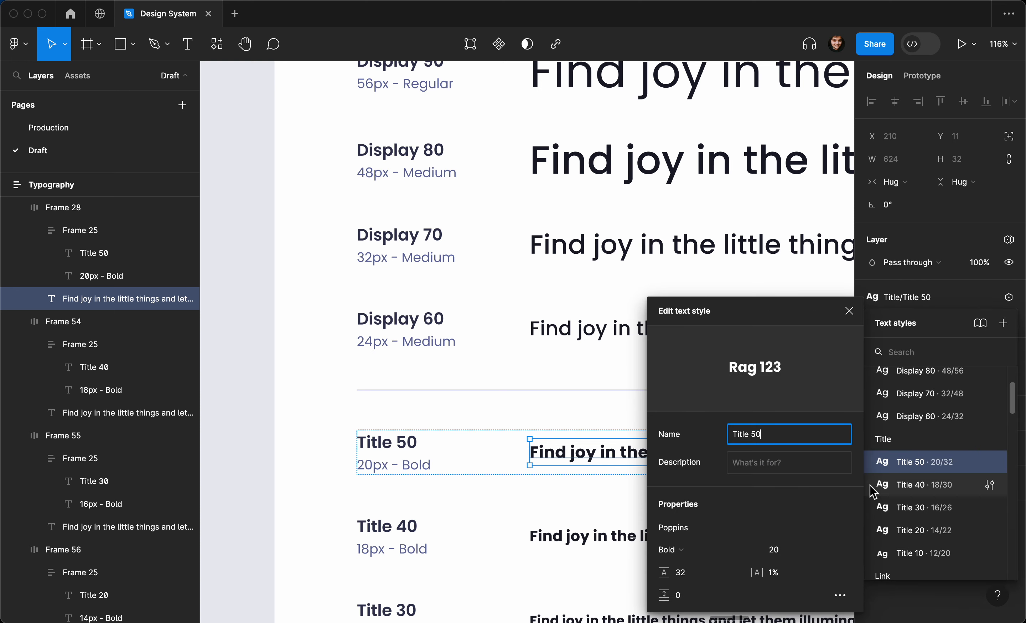
pyautogui.hscroll(5, 612, 498)
pyautogui.scroll(-3, 611, 497)
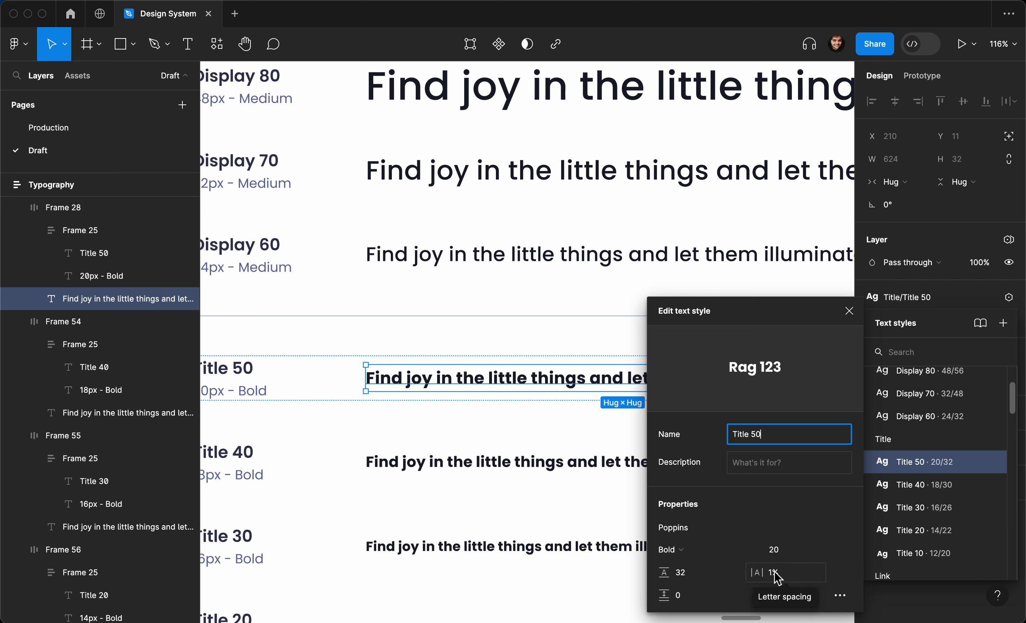
pyautogui.scroll(-5, 554, 520)
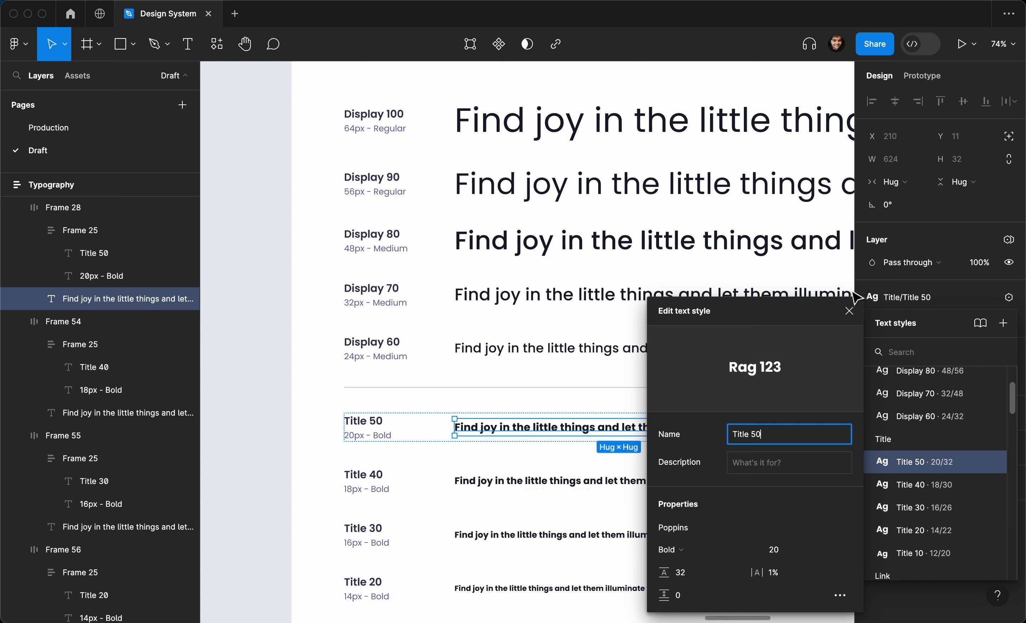
pyautogui.click(849, 311)
pyautogui.scroll(-1, 687, 382)
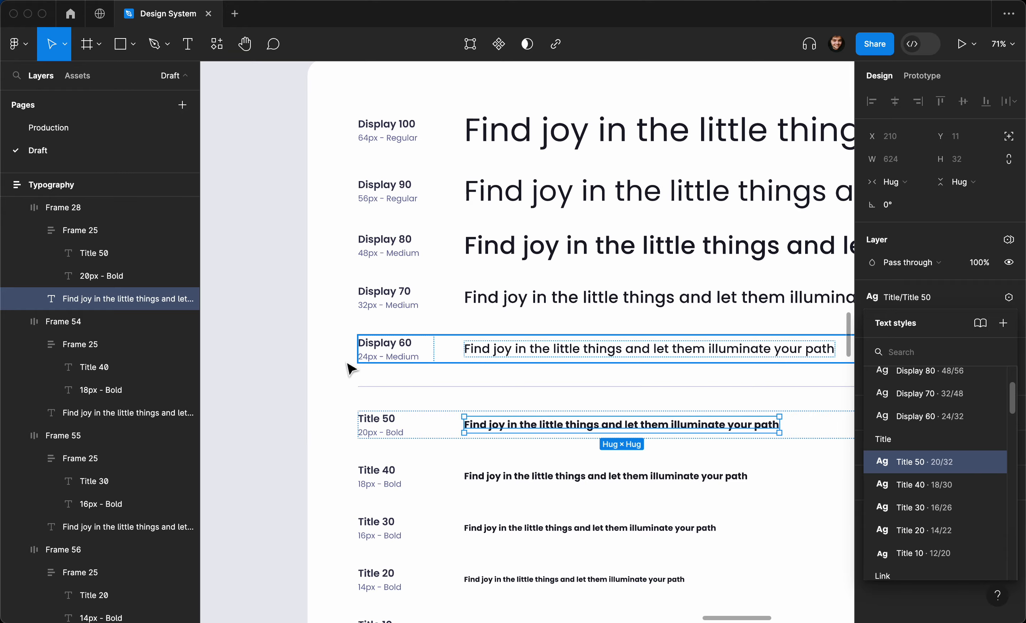
pyautogui.click(293, 367)
pyautogui.scroll(-4, 294, 369)
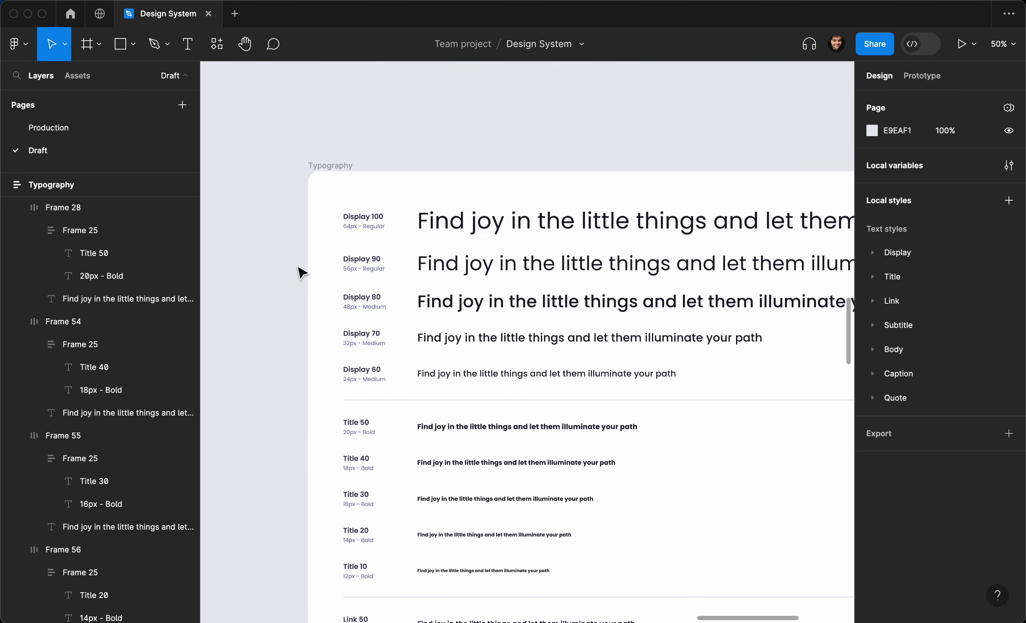
pyautogui.scroll(-3, 390, 314)
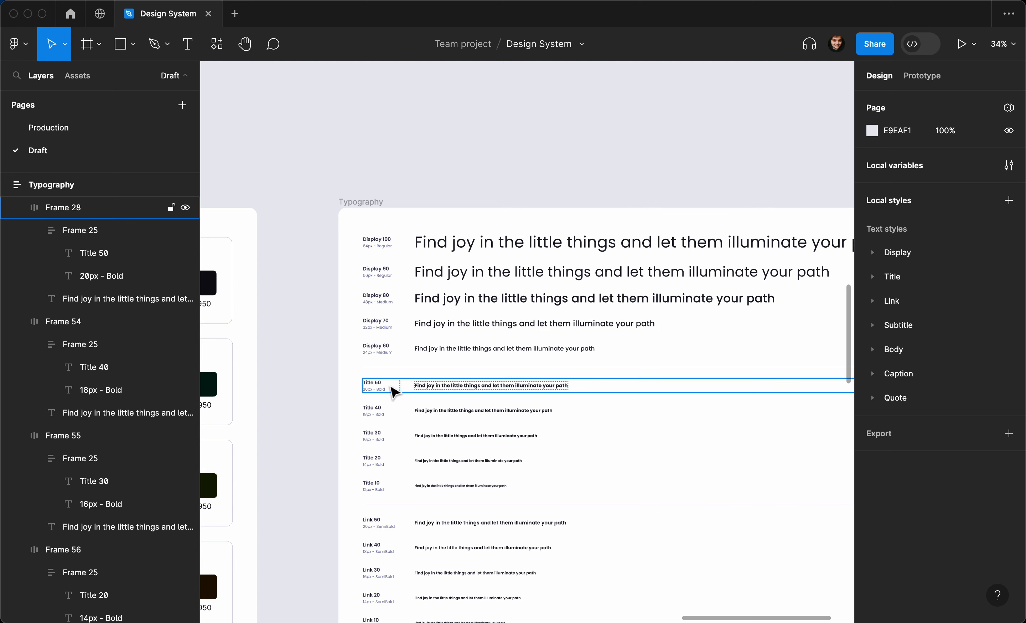
pyautogui.scroll(-1, 399, 409)
pyautogui.scroll(-3, 399, 413)
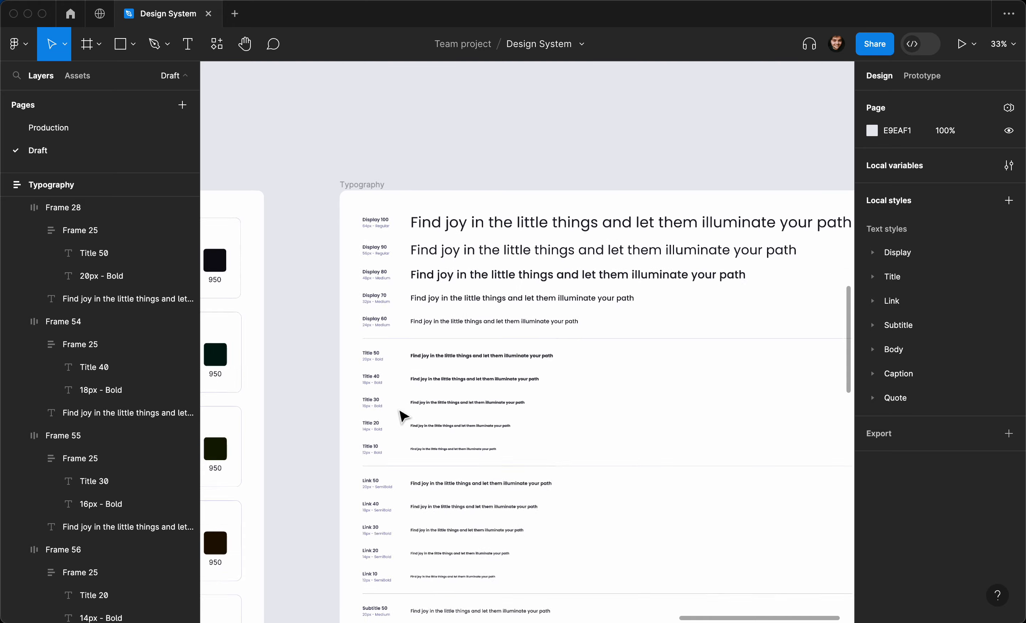
pyautogui.scroll(-3, 400, 412)
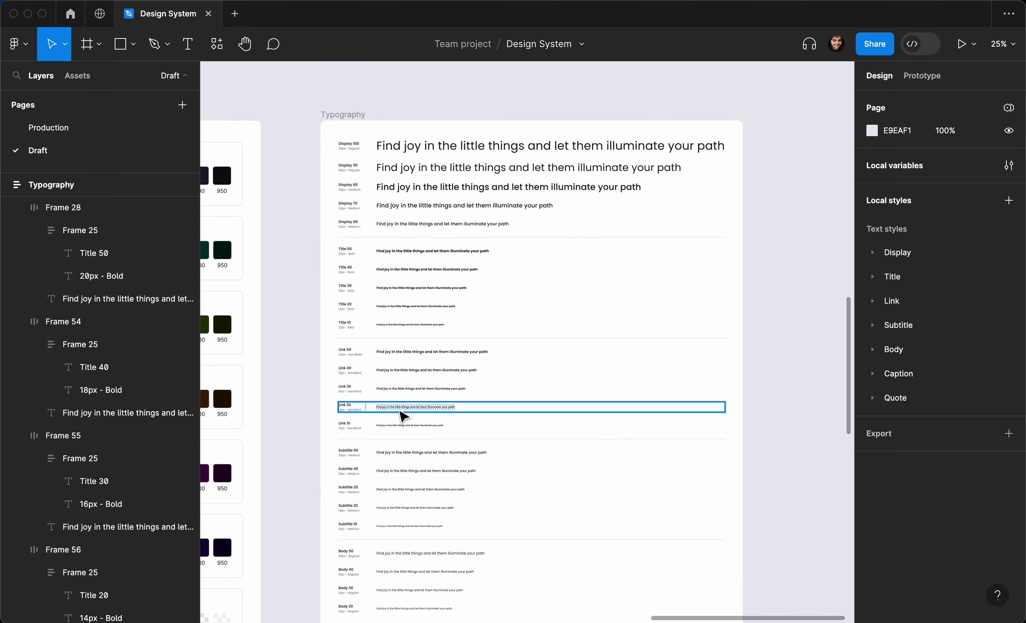
pyautogui.scroll(-2, 402, 416)
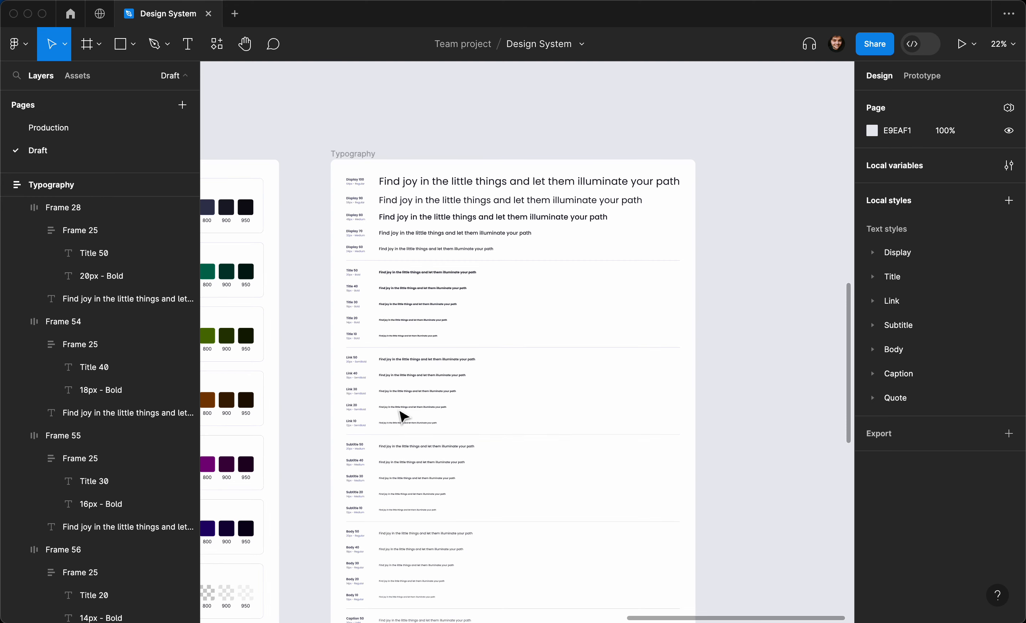
pyautogui.hscroll(-2, 401, 415)
pyautogui.scroll(-1, 400, 414)
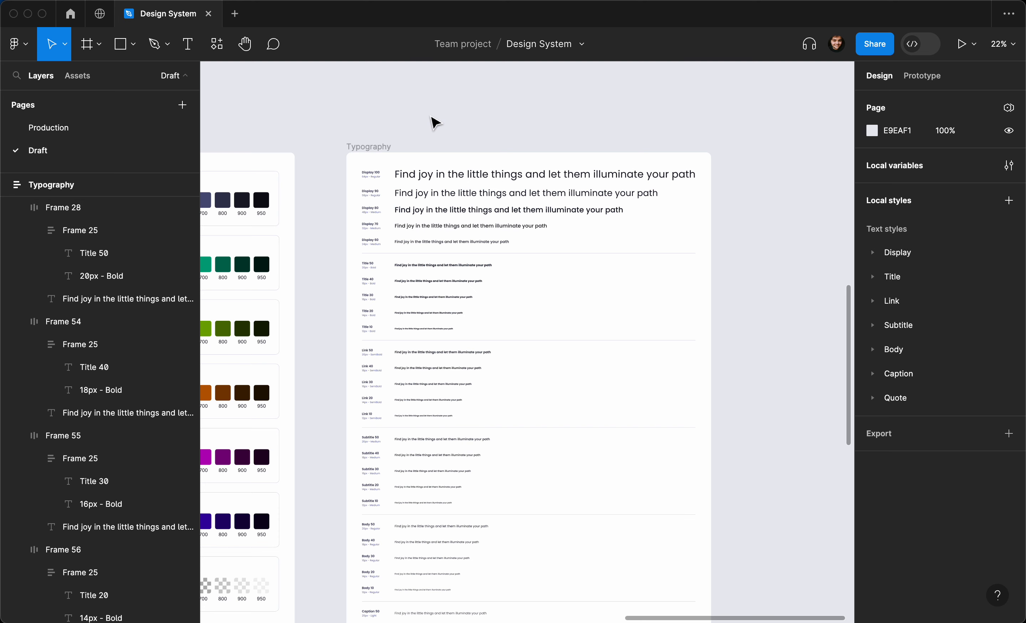
pyautogui.click(373, 172)
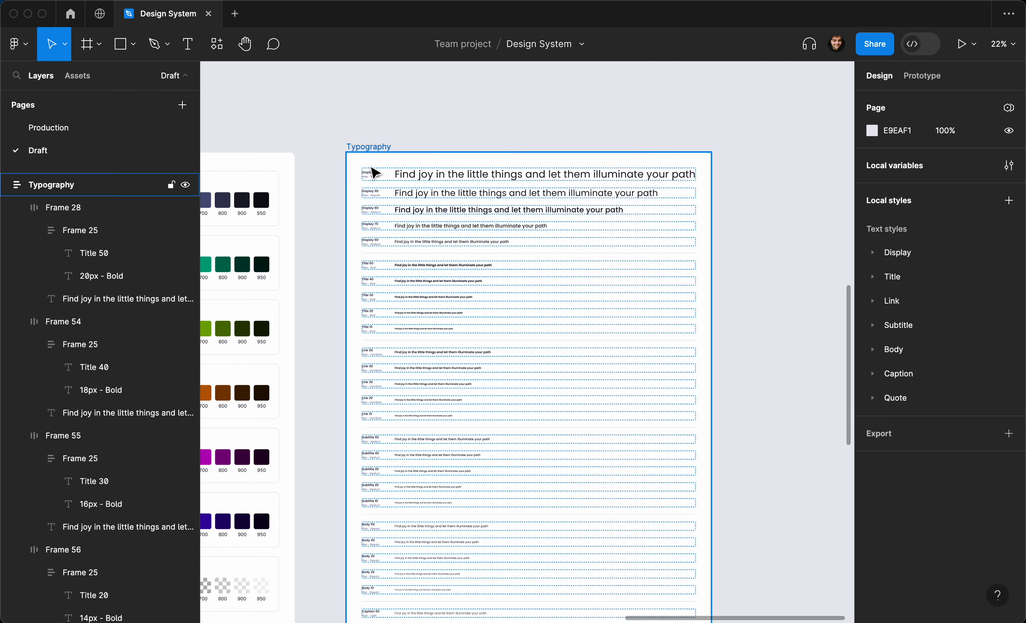
pyautogui.press('Escape')
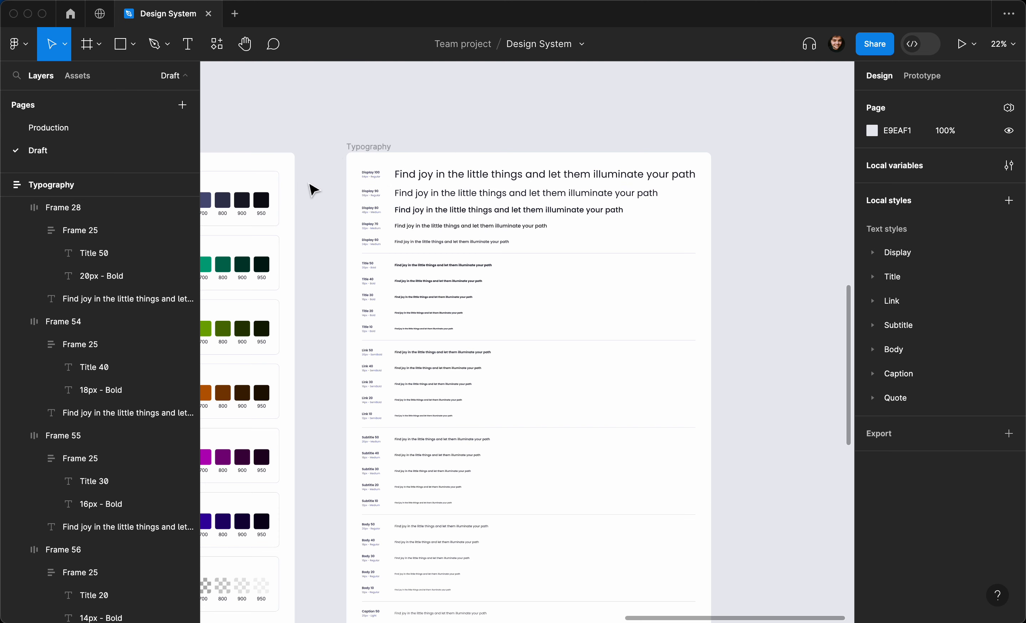